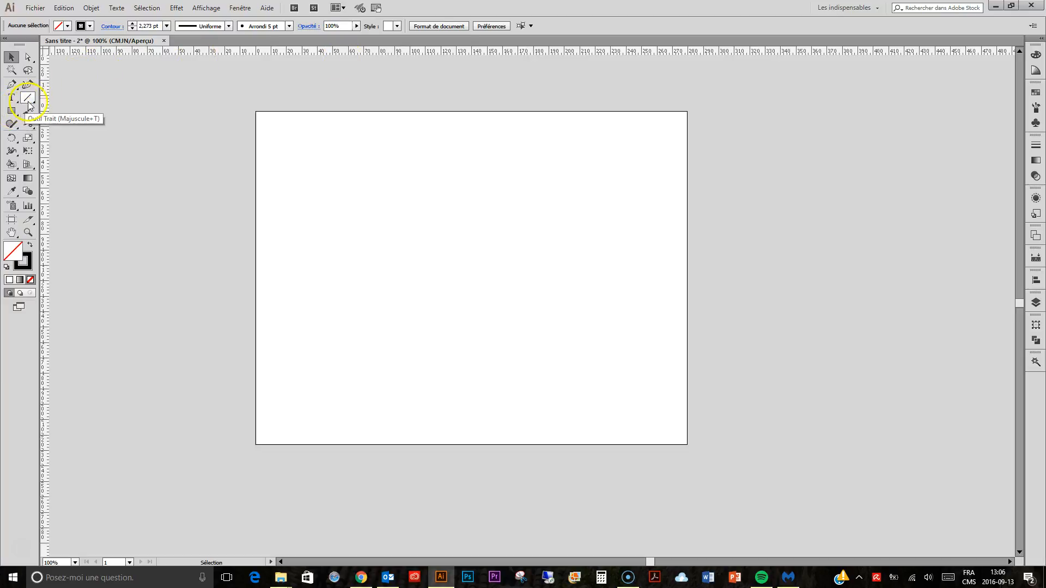
# Choose the Rectangular Grid tool and switch the ruler units to centimetres.
pyautogui.moveTo(30, 102); pyautogui.dragTo(86, 141)
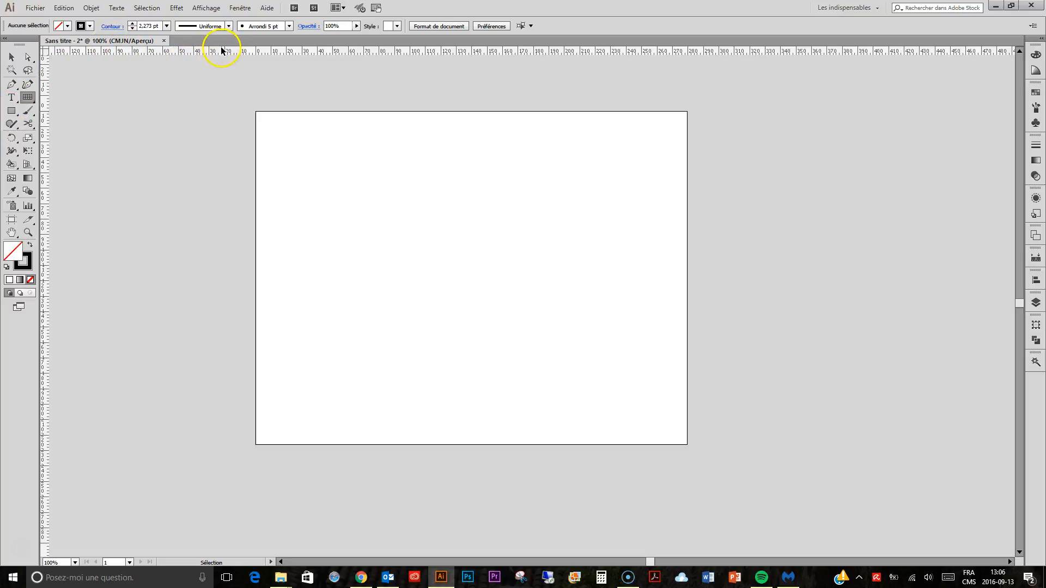
pyautogui.rightClick(423, 51)
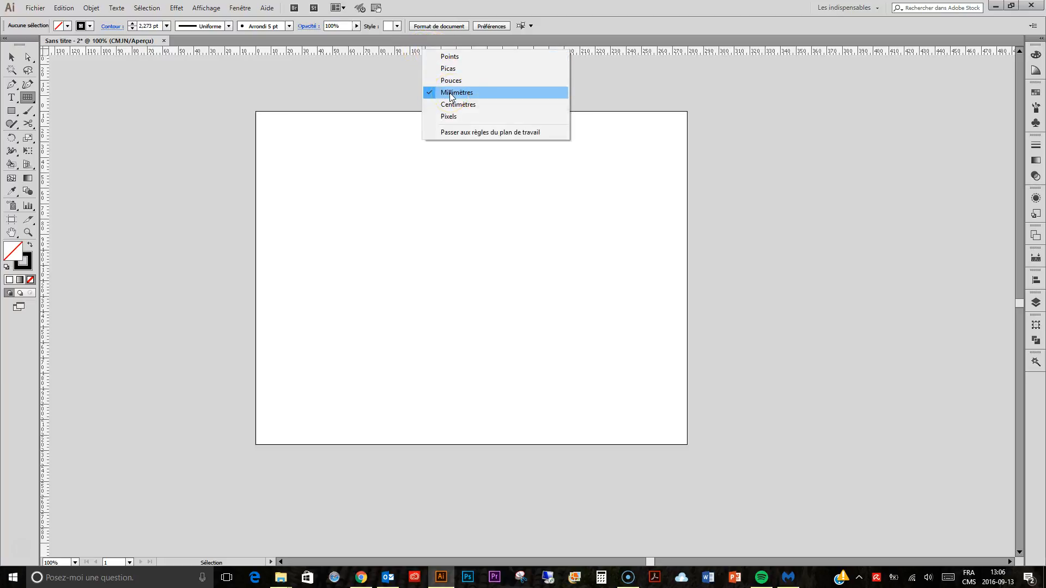
pyautogui.click(460, 104)
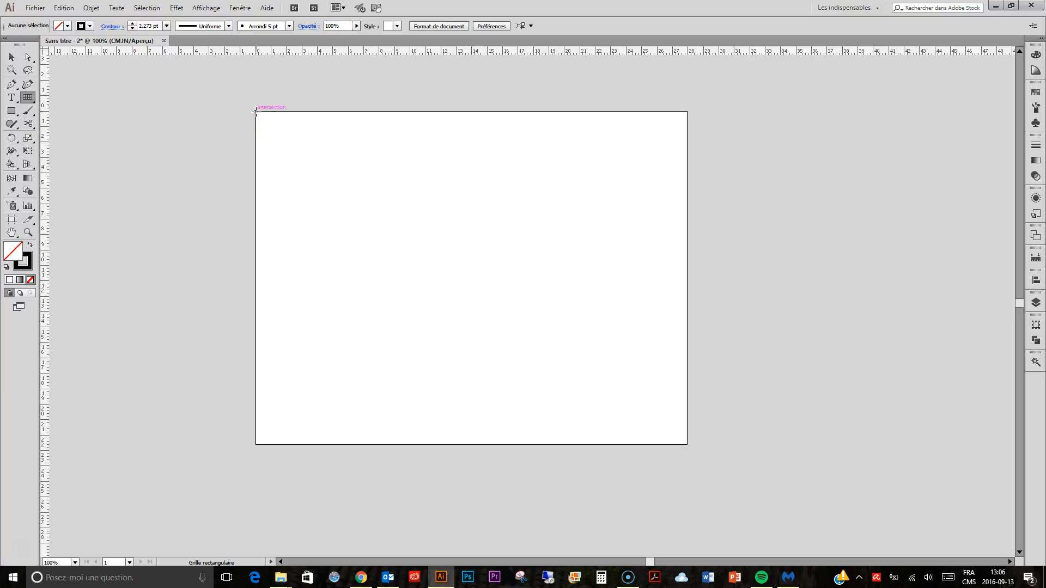
# Add a vertical guide about 1 cm inside the artboard's left edge and a horizontal guide at Y 1 cm below its top edge.
pyautogui.click(44, 134)
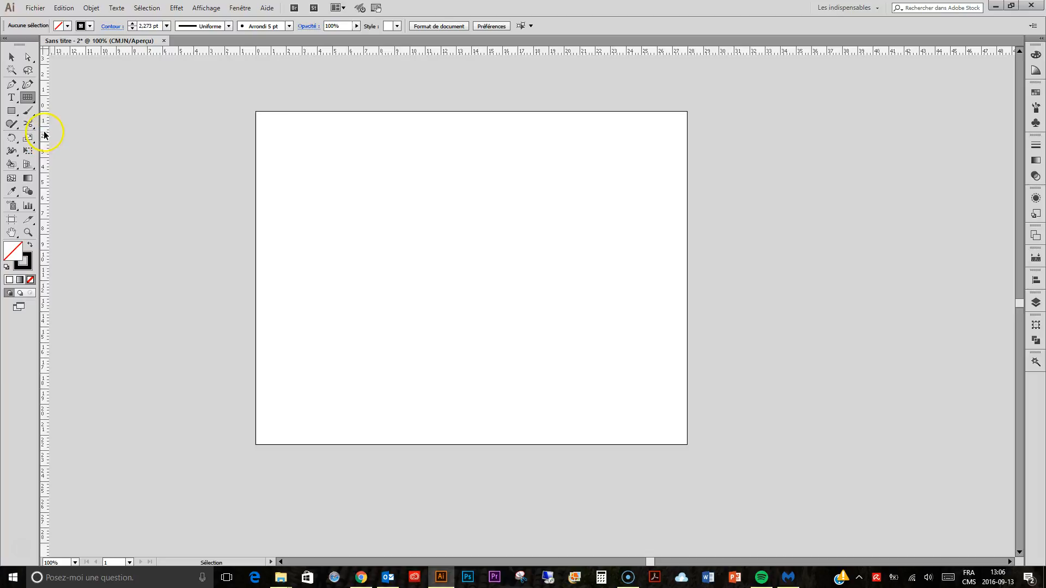
pyautogui.moveTo(45, 135); pyautogui.dragTo(271, 140)
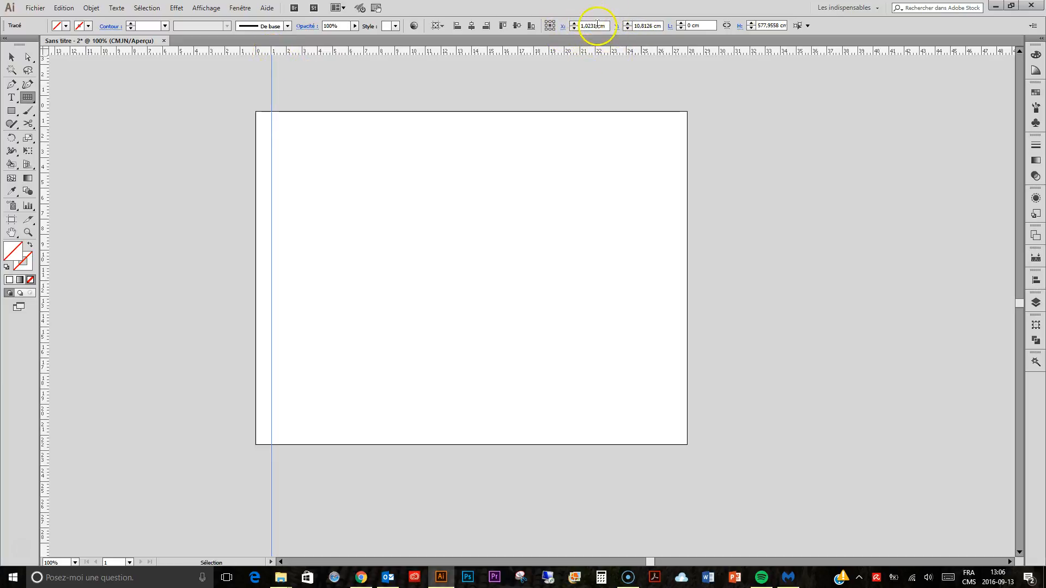
pyautogui.moveTo(598, 26); pyautogui.dragTo(587, 26)
pyautogui.moveTo(114, 48); pyautogui.dragTo(133, 125)
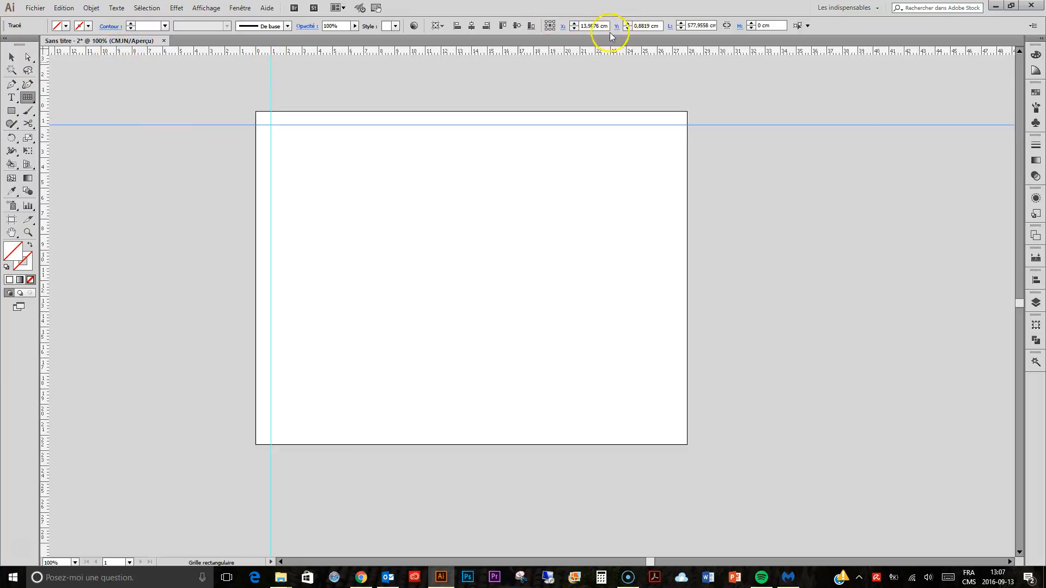
pyautogui.click(635, 25)
pyautogui.moveTo(635, 26); pyautogui.dragTo(598, 31)
pyautogui.write('1')
pyautogui.press('Return')
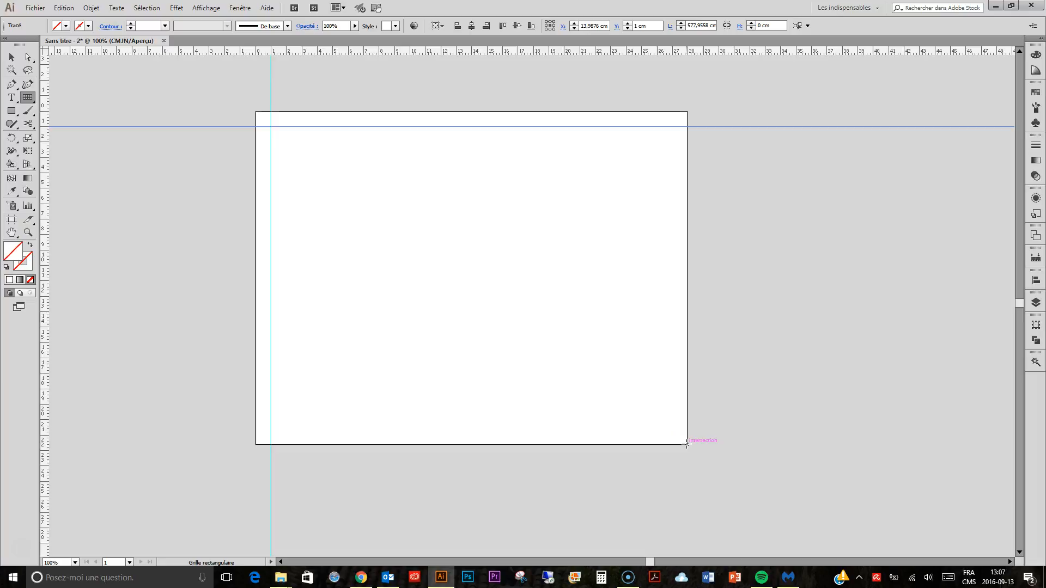
# Move the ruler origin to the artboard's bottom-right corner and add a vertical guide at X -1 cm.
pyautogui.moveTo(45, 52); pyautogui.dragTo(687, 445)
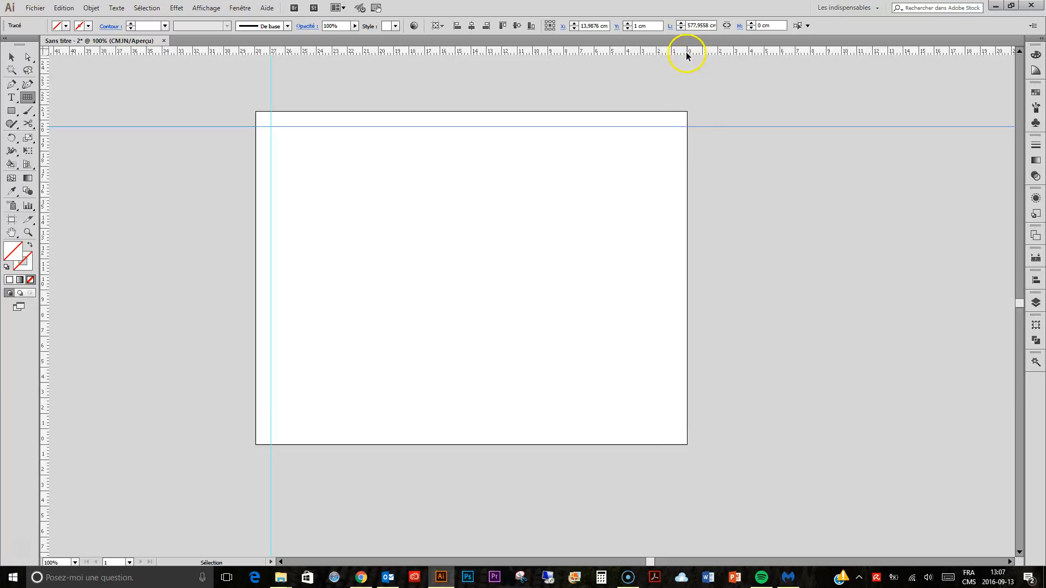
pyautogui.moveTo(44, 218); pyautogui.dragTo(674, 215)
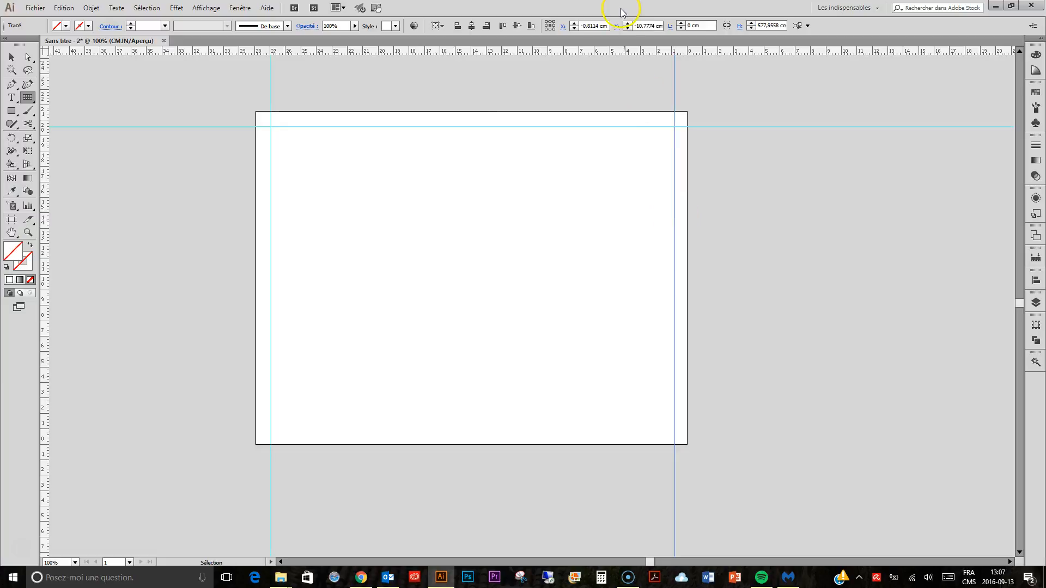
pyautogui.doubleClick(591, 26)
pyautogui.write('-1')
pyautogui.press('Return')
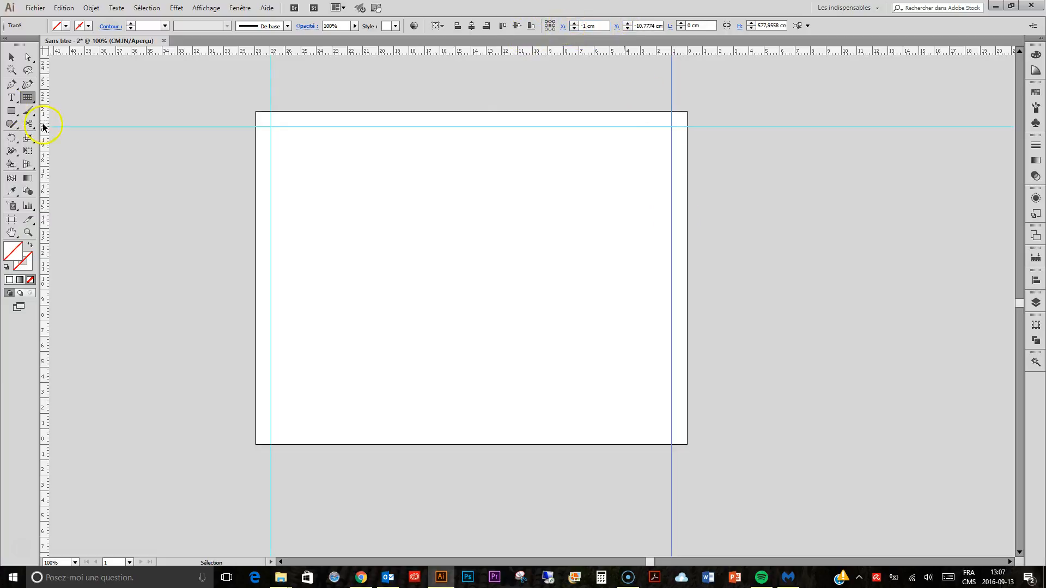
# Add a horizontal guide near the artboard's bottom edge and set its Y position to -1 cm.
pyautogui.moveTo(205, 51); pyautogui.dragTo(265, 428)
pyautogui.doubleClick(652, 26)
pyautogui.write('-1')
pyautogui.press('Return')
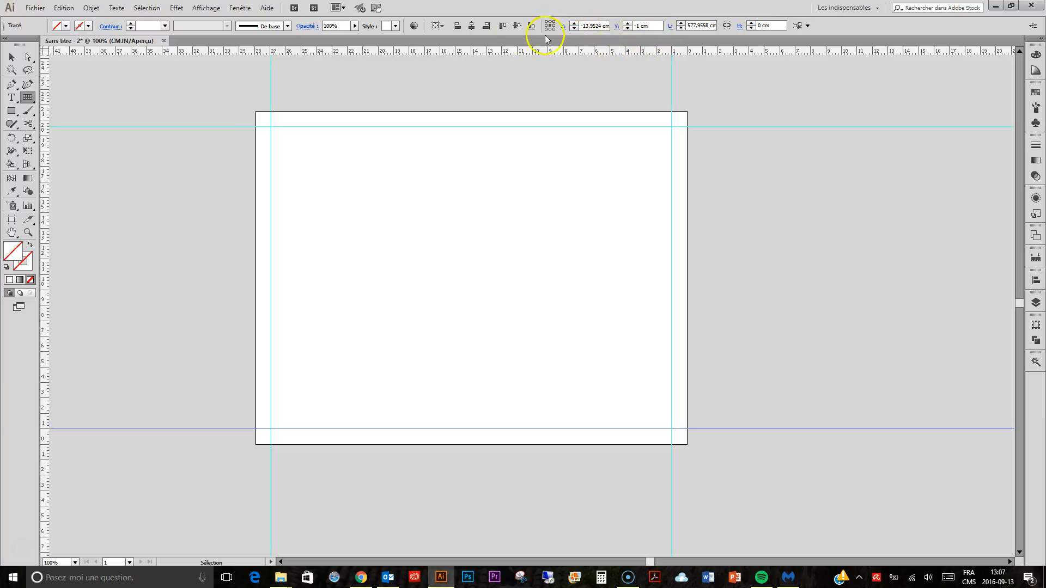
# Draw a black-outlined rectangle snapped to the four margin guides and delete it.
pyautogui.click(11, 111)
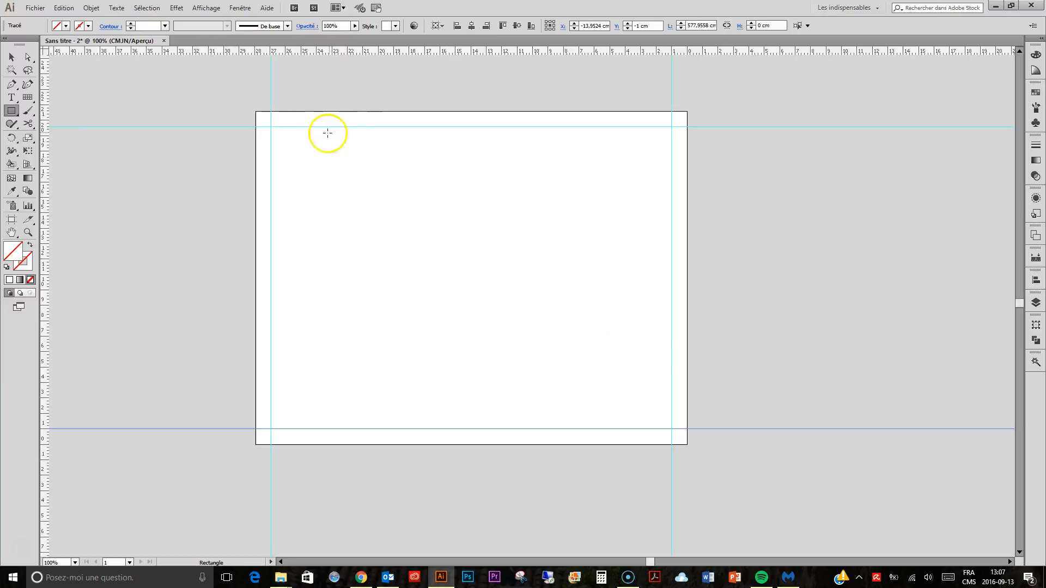
pyautogui.moveTo(271, 126); pyautogui.dragTo(671, 428)
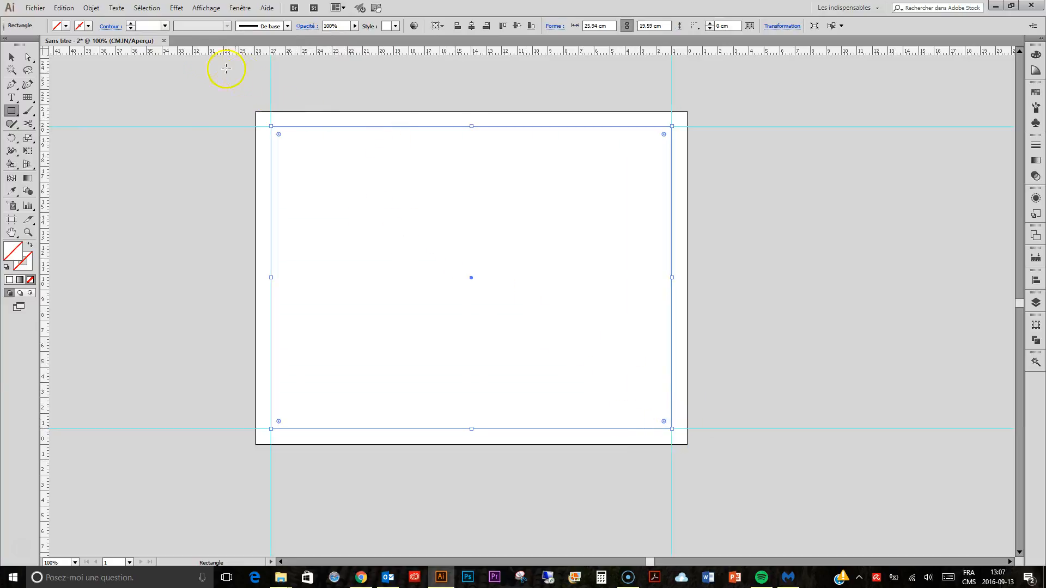
pyautogui.click(88, 26)
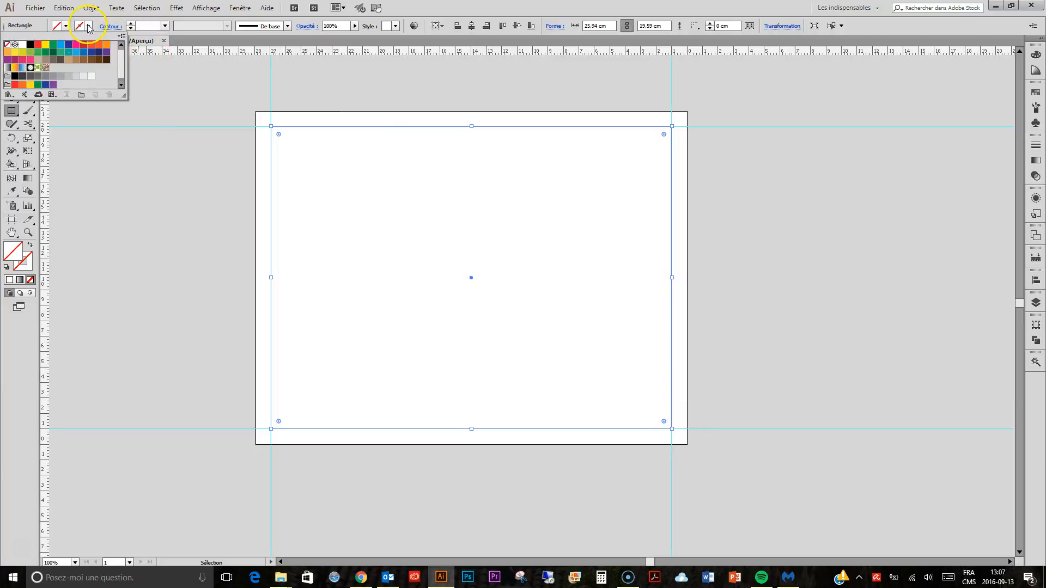
pyautogui.click(30, 44)
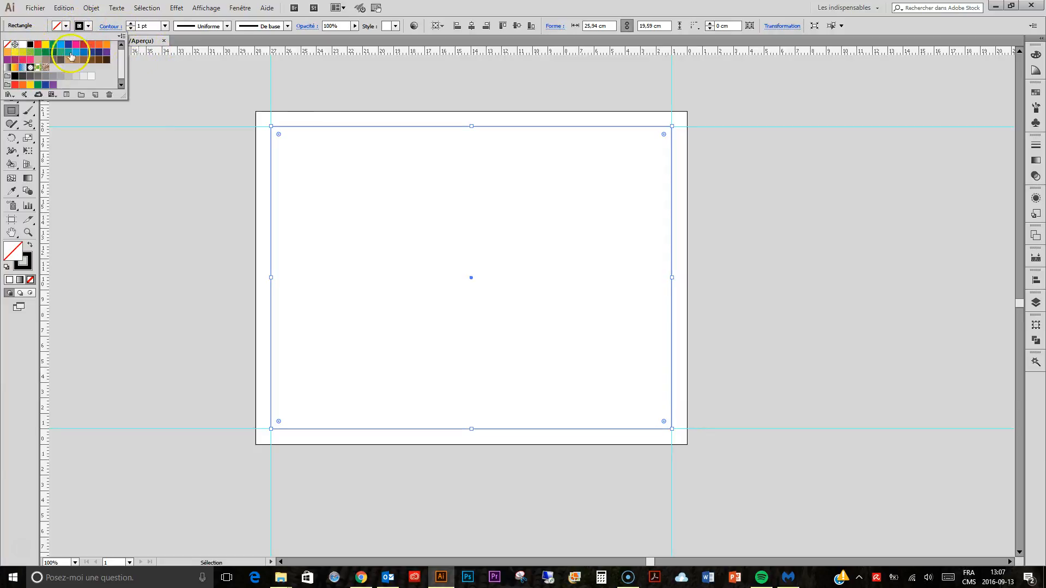
pyautogui.click(405, 89)
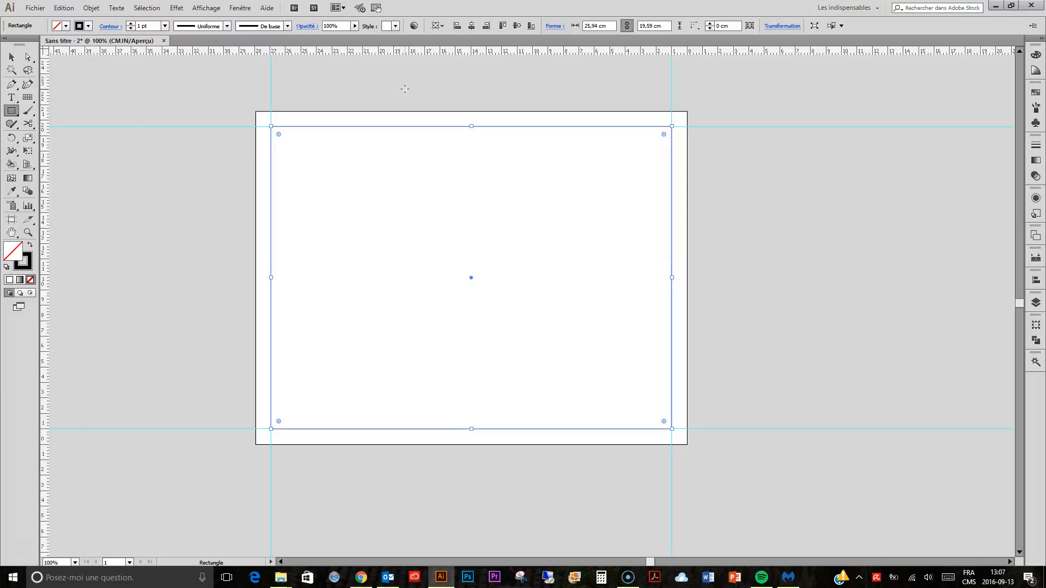
pyautogui.press('Delete')
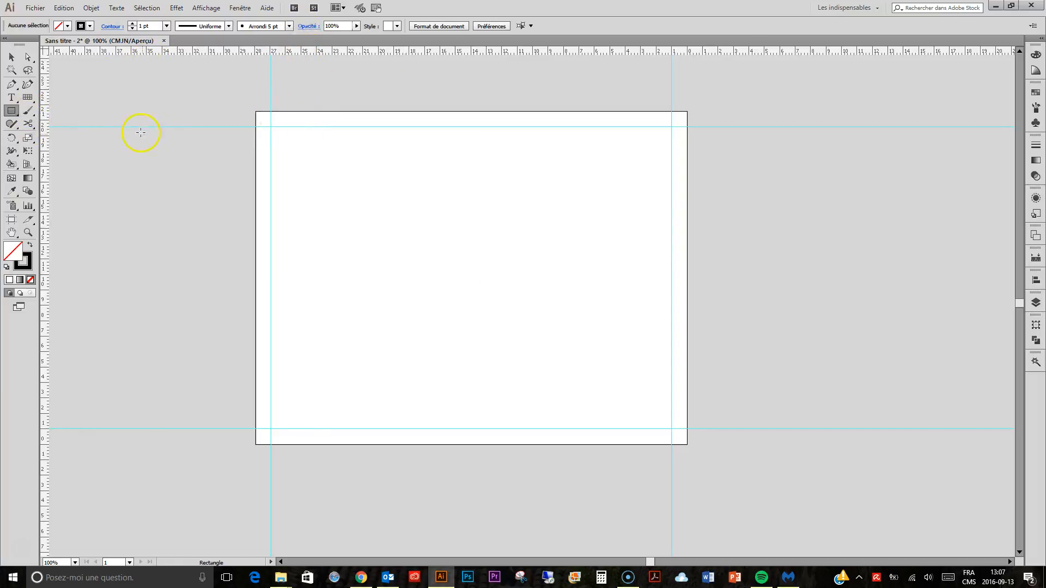
# Examine the Rectangle tool's preset dimensions and compare them with the artboard's width and height.
pyautogui.click(12, 112)
pyautogui.click(442, 197)
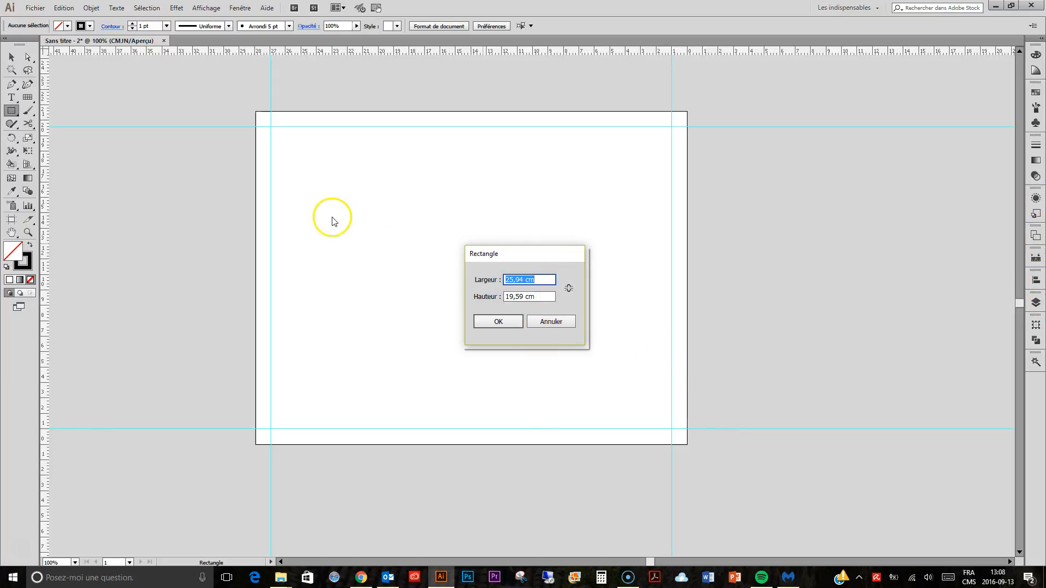
pyautogui.click(556, 320)
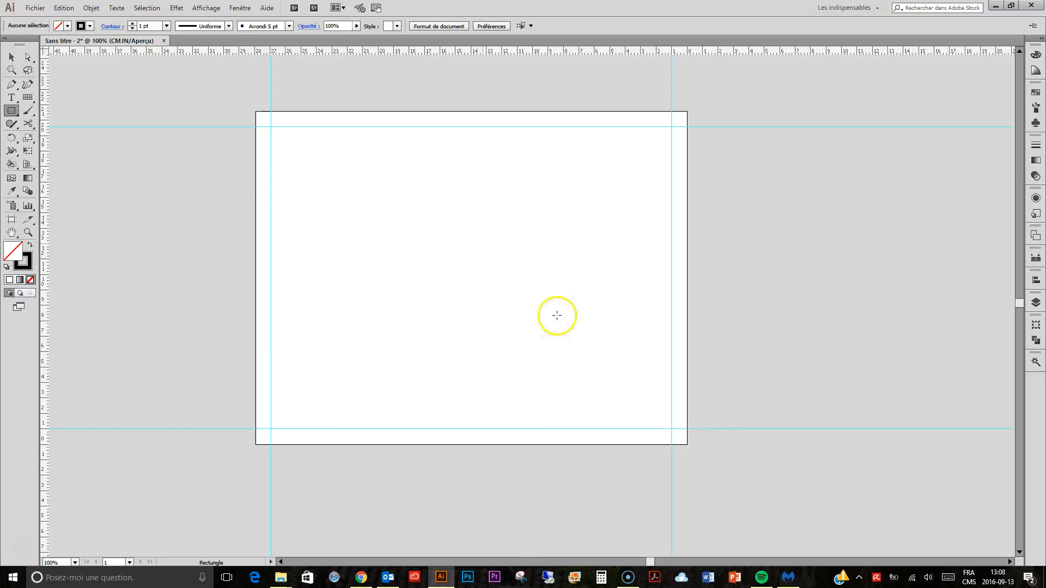
pyautogui.click(11, 219)
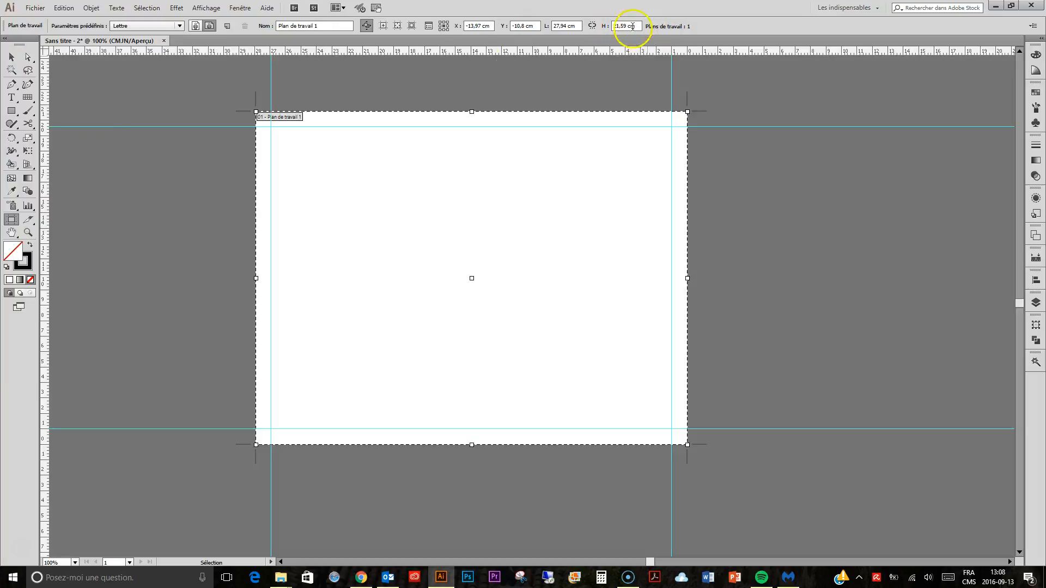
pyautogui.click(10, 58)
# Create a rectangle with the exact dimensions 25,94 cm wide by 19,59 cm high.
pyautogui.click(11, 111)
pyautogui.click(442, 219)
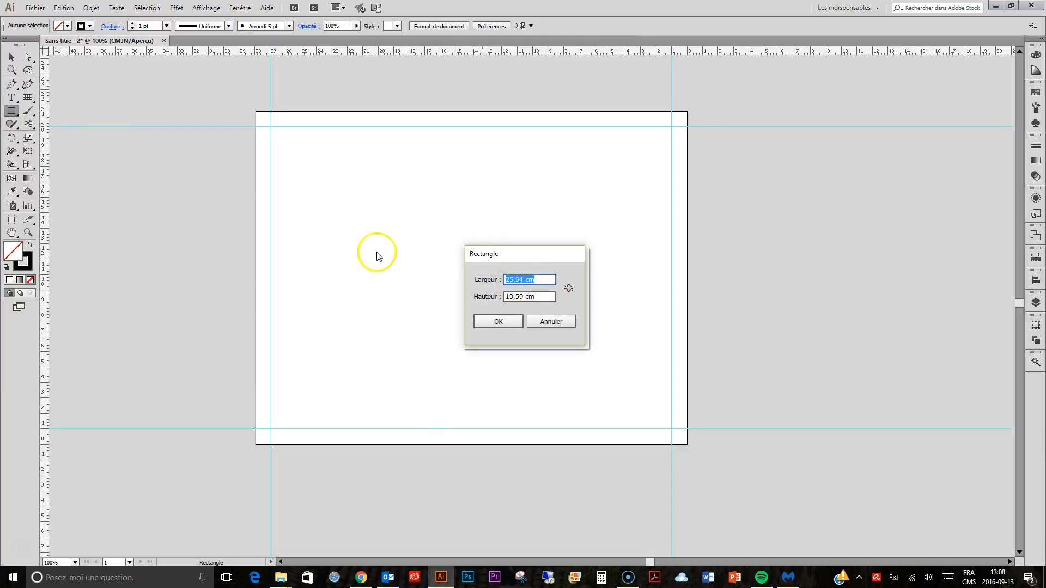
pyautogui.click(497, 321)
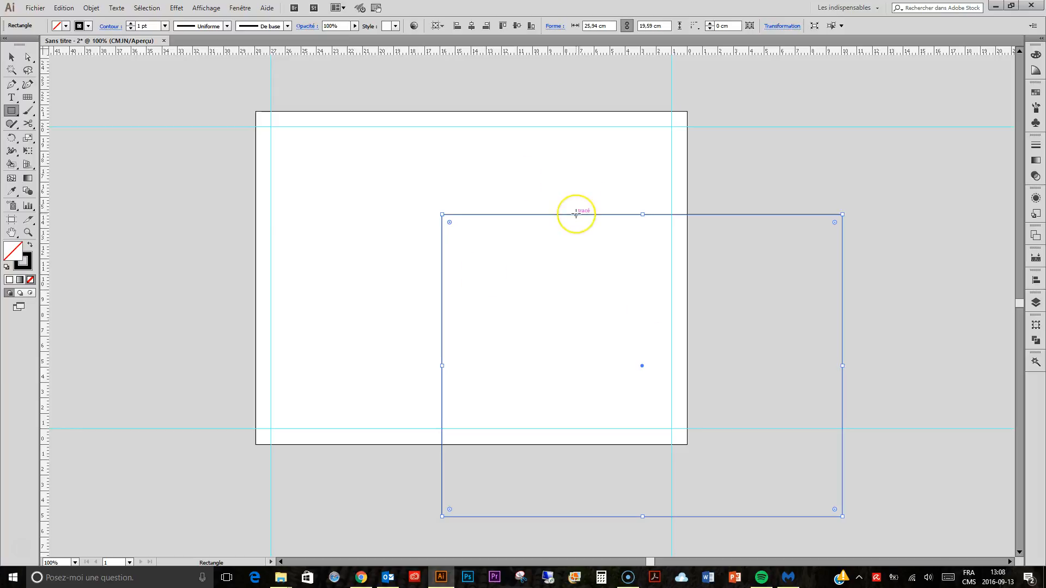
# Centre the rectangle horizontally and vertically on the artboard and set its stroke weight to 2 pt.
pyautogui.press('v')
pyautogui.click(437, 26)
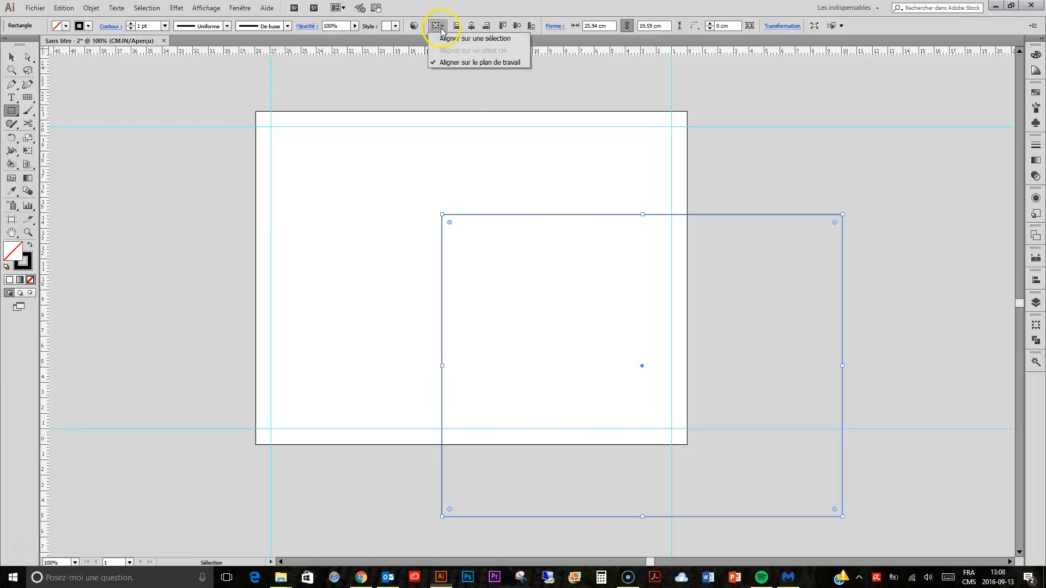
pyautogui.click(457, 64)
pyautogui.click(472, 26)
pyautogui.click(517, 26)
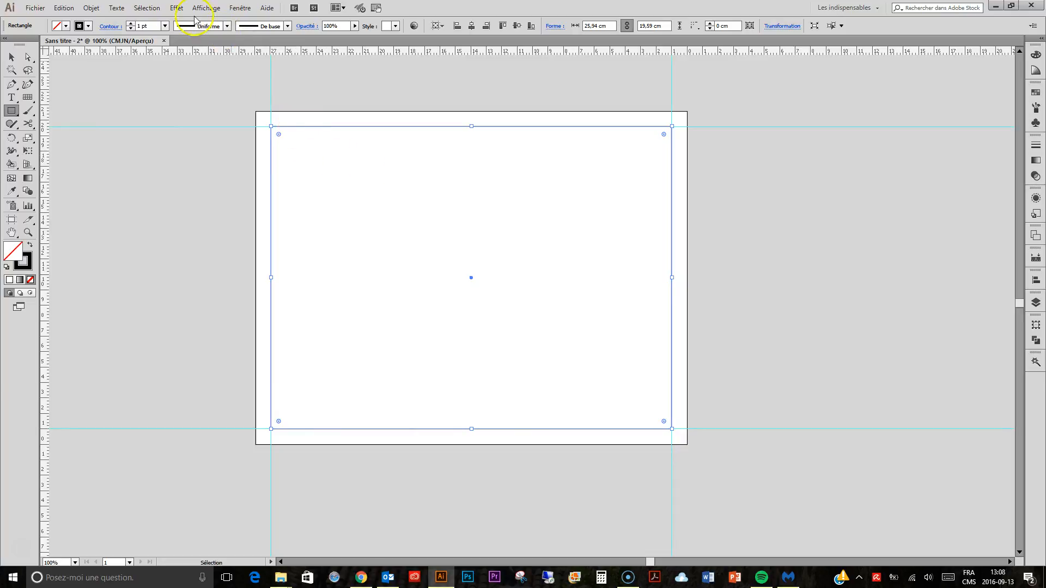
pyautogui.click(166, 26)
pyautogui.click(181, 86)
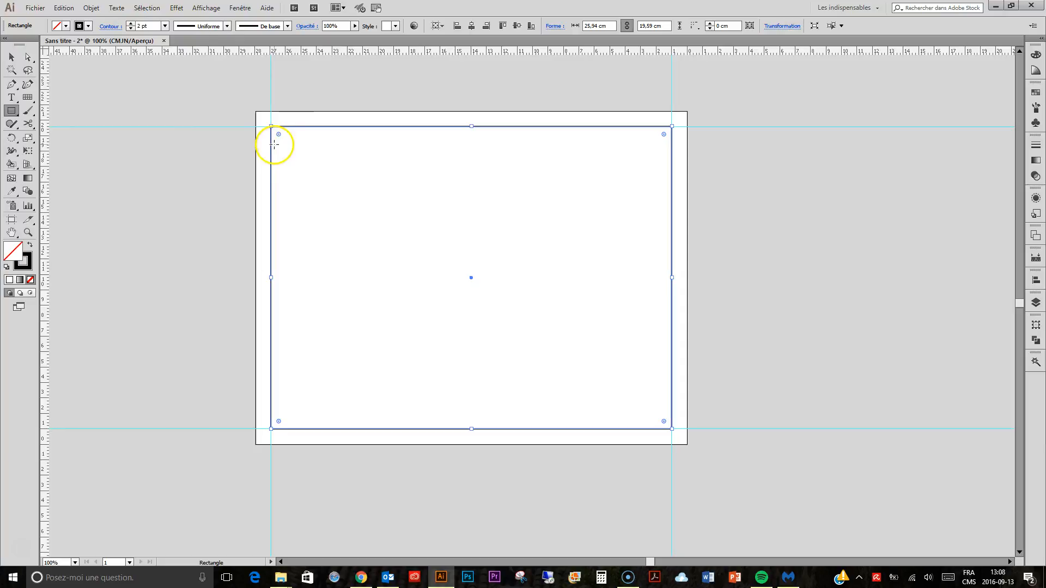
# Create a second rectangle 24,94 cm wide by 18,59 cm high and centre it on the artboard both ways.
pyautogui.click(301, 147)
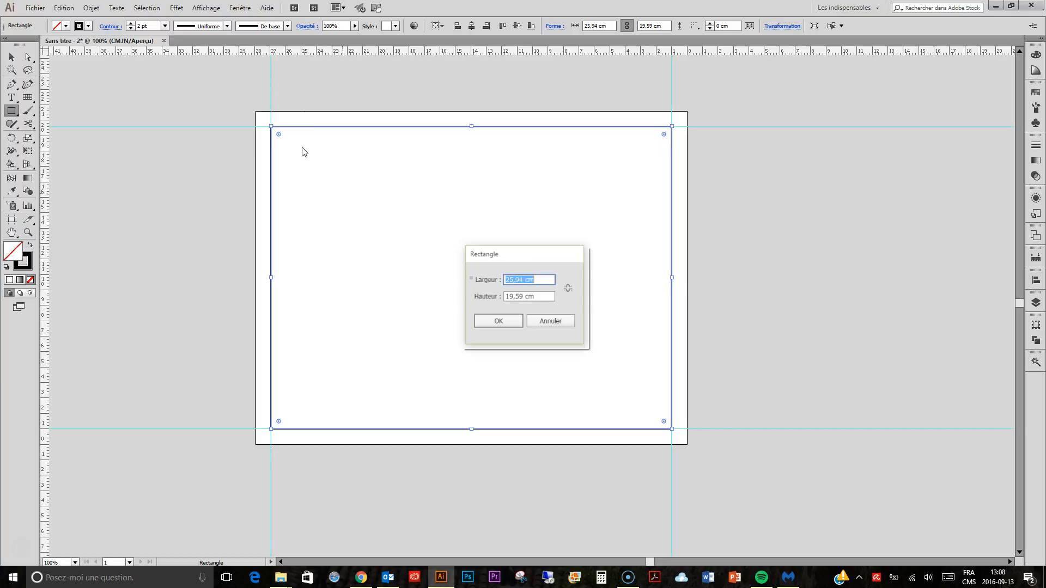
pyautogui.click(511, 279)
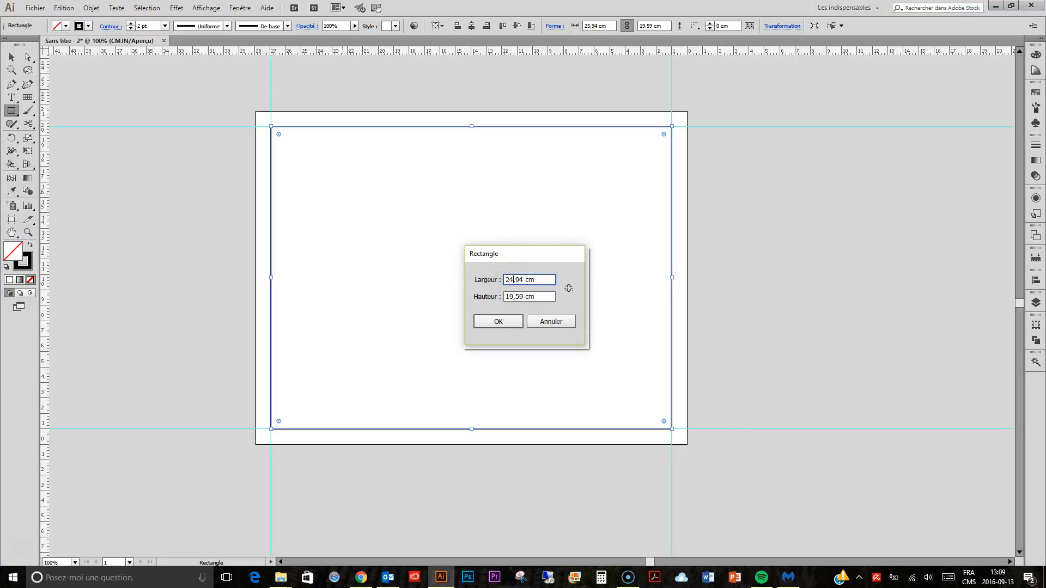
pyautogui.click(511, 297)
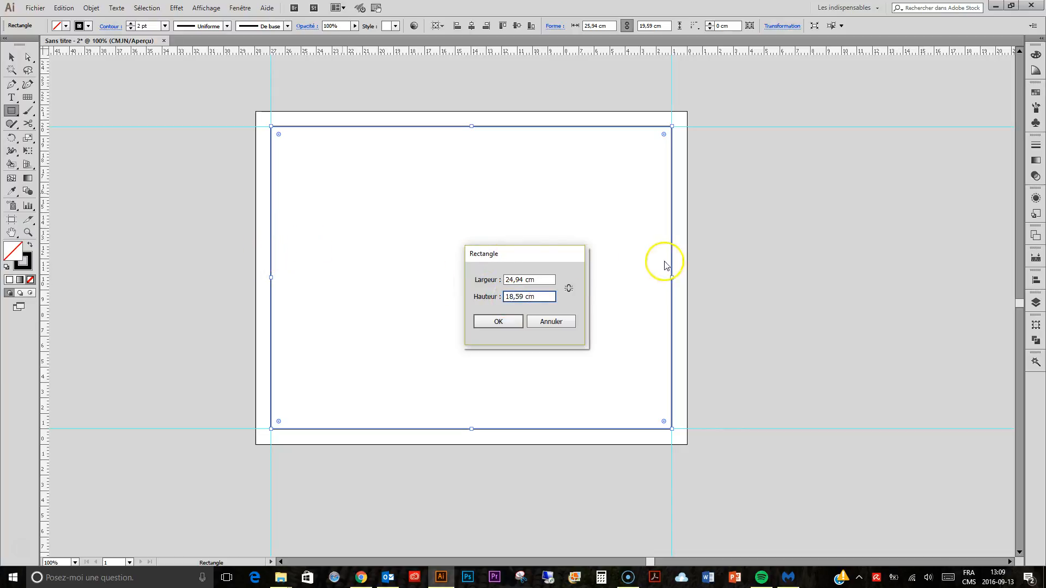
pyautogui.click(496, 322)
pyautogui.click(471, 26)
pyautogui.click(517, 25)
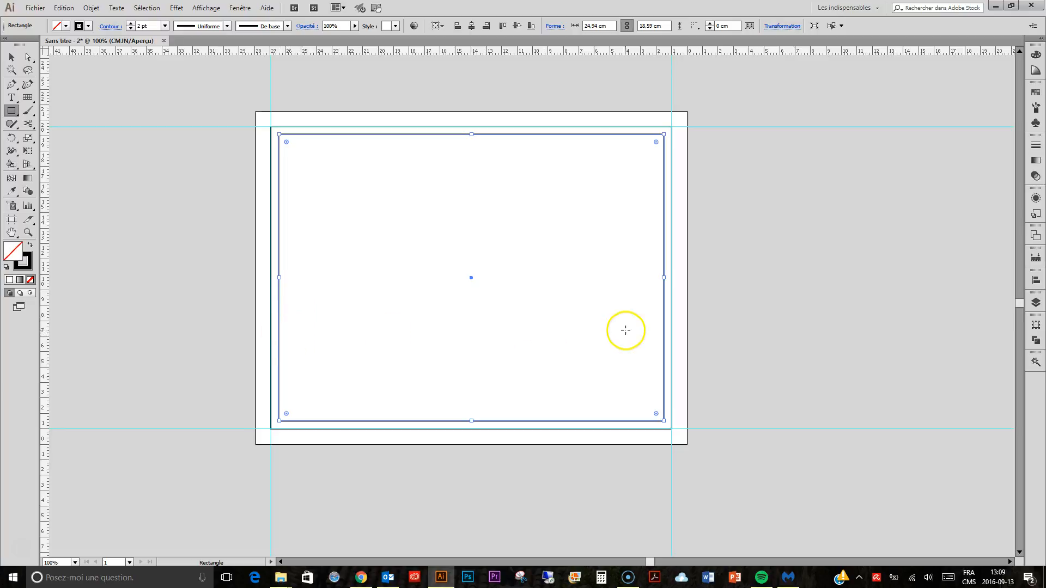
# Draw a rectangular grid with 3 horizontal and 4 vertical dividers, about 5,2 cm high, across the bottom of the inner frame.
pyautogui.doubleClick(27, 98)
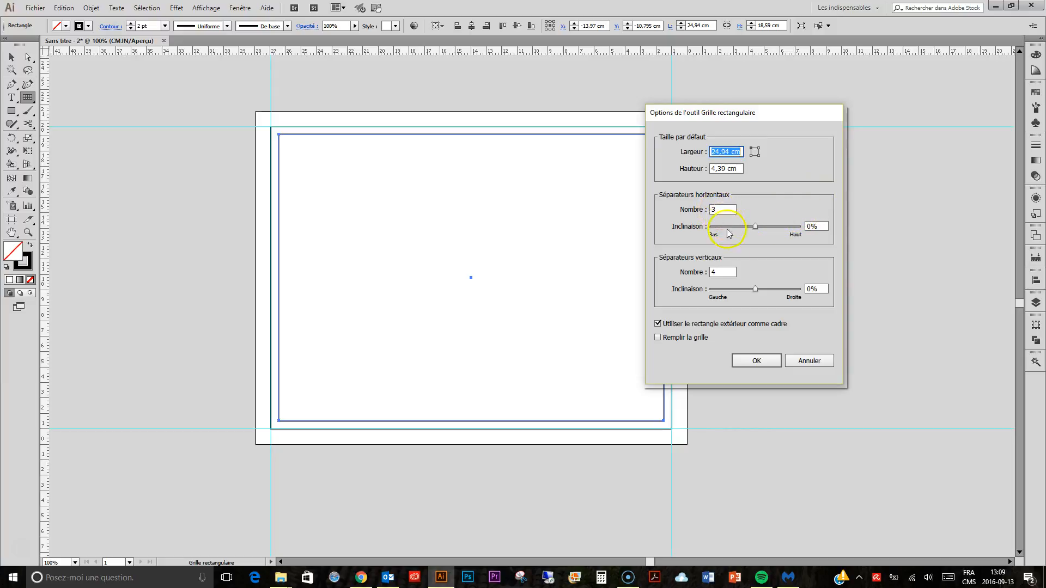
pyautogui.write('4')
pyautogui.click(756, 361)
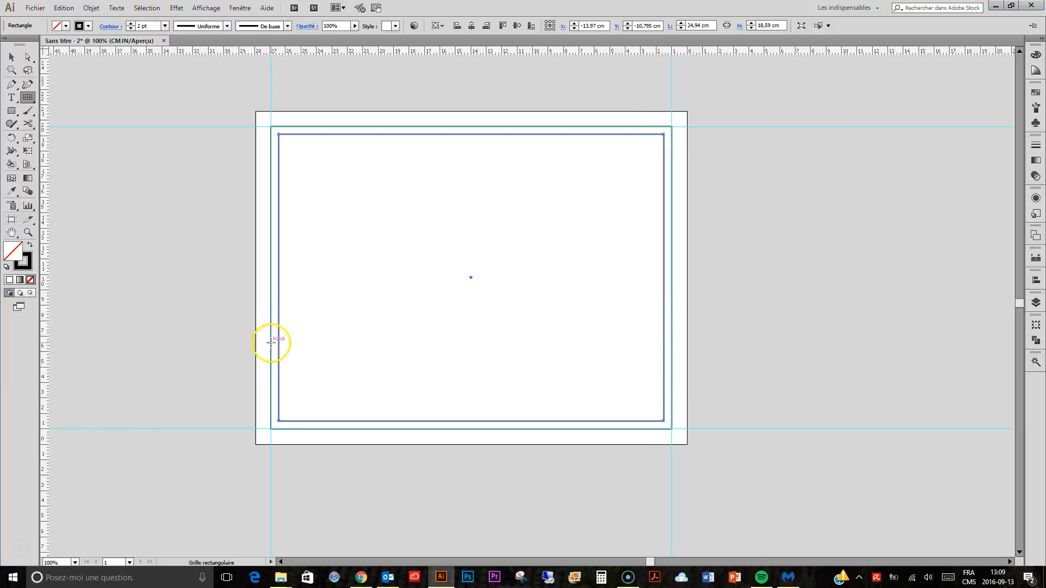
pyautogui.moveTo(278, 341); pyautogui.dragTo(663, 421)
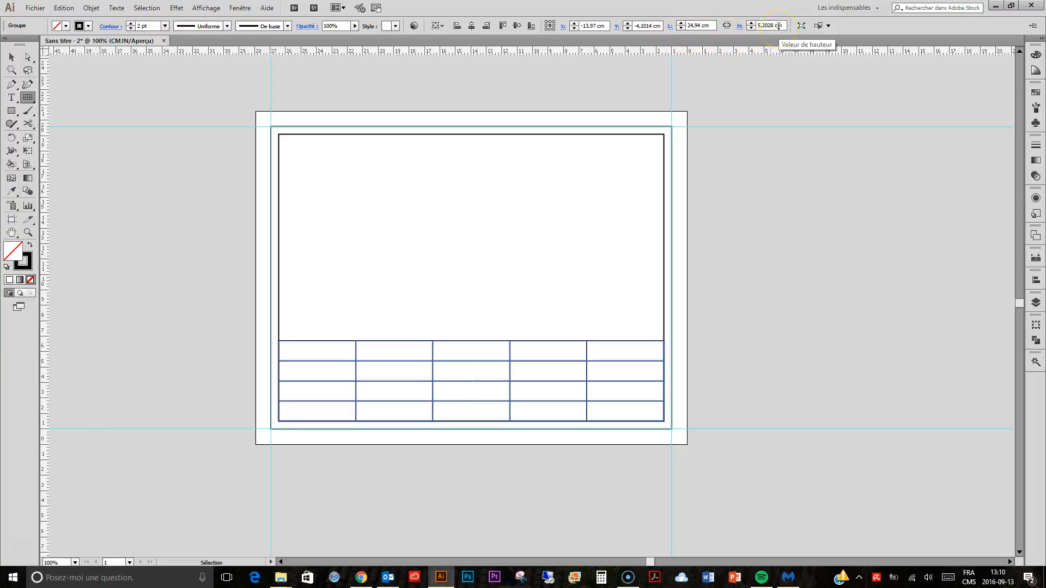
# Set the grid's height to 6 cm and deselect it.
pyautogui.click(777, 67)
pyautogui.click(772, 25)
pyautogui.moveTo(774, 24); pyautogui.dragTo(759, 26)
pyautogui.write('6')
pyautogui.press('Return')
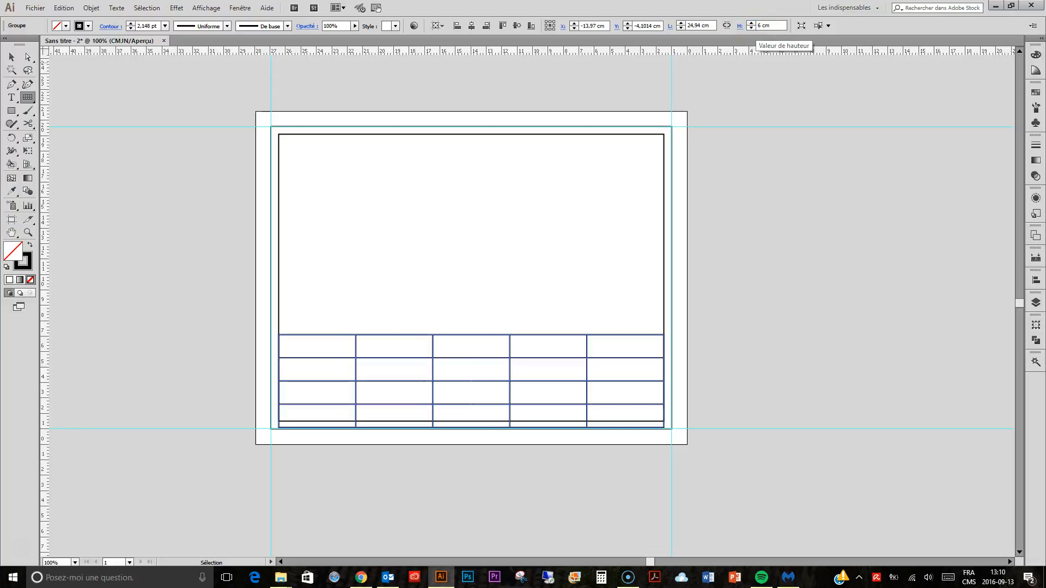
pyautogui.click(28, 57)
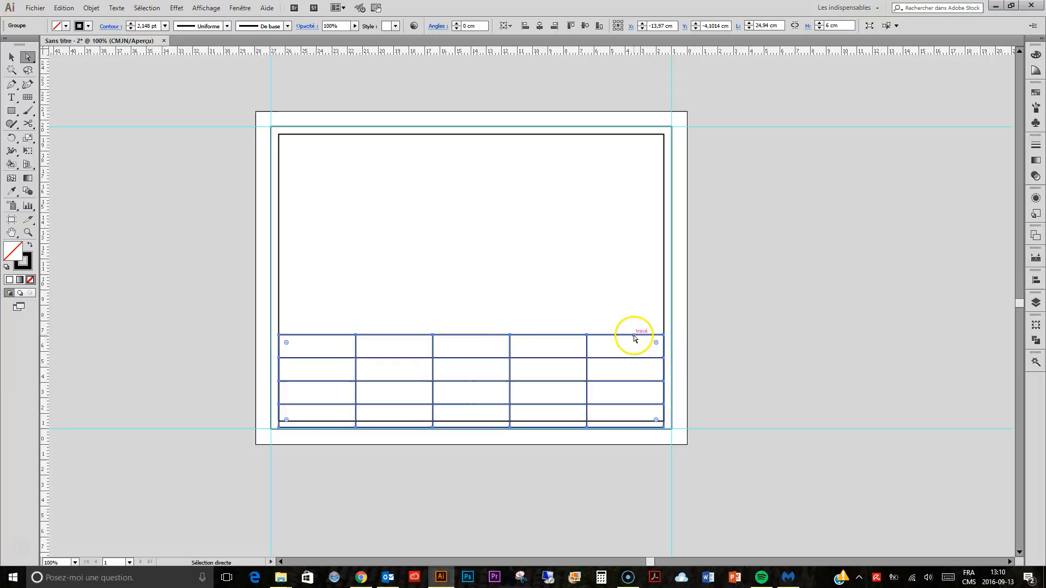
pyautogui.click(735, 362)
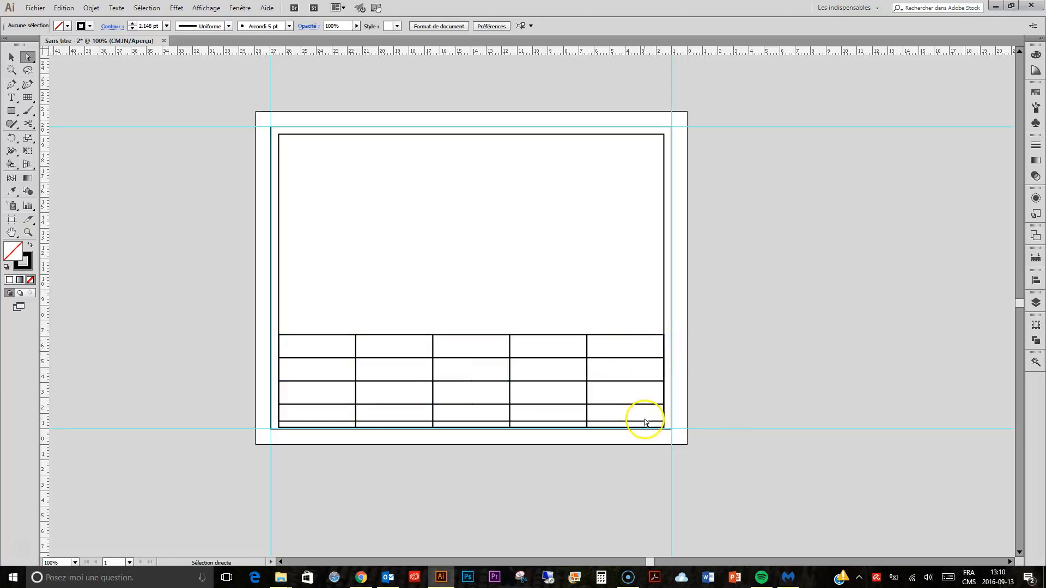
# Try to bottom-align the grid's outer border to the inner frame as the key object, and undo the alignment.
pyautogui.click(639, 337)
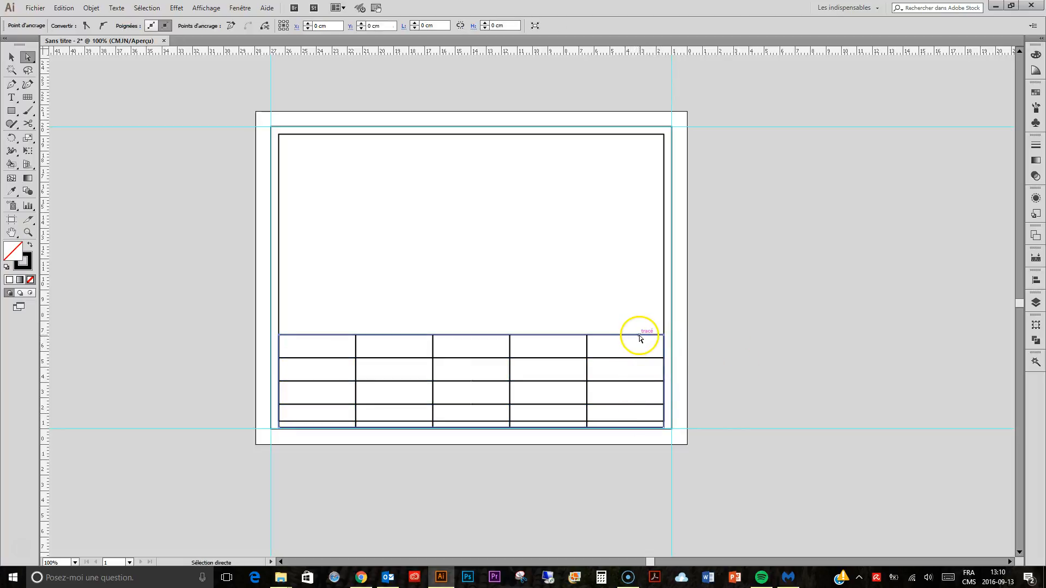
pyautogui.moveTo(27, 56); pyautogui.dragTo(65, 71)
pyautogui.click(326, 335)
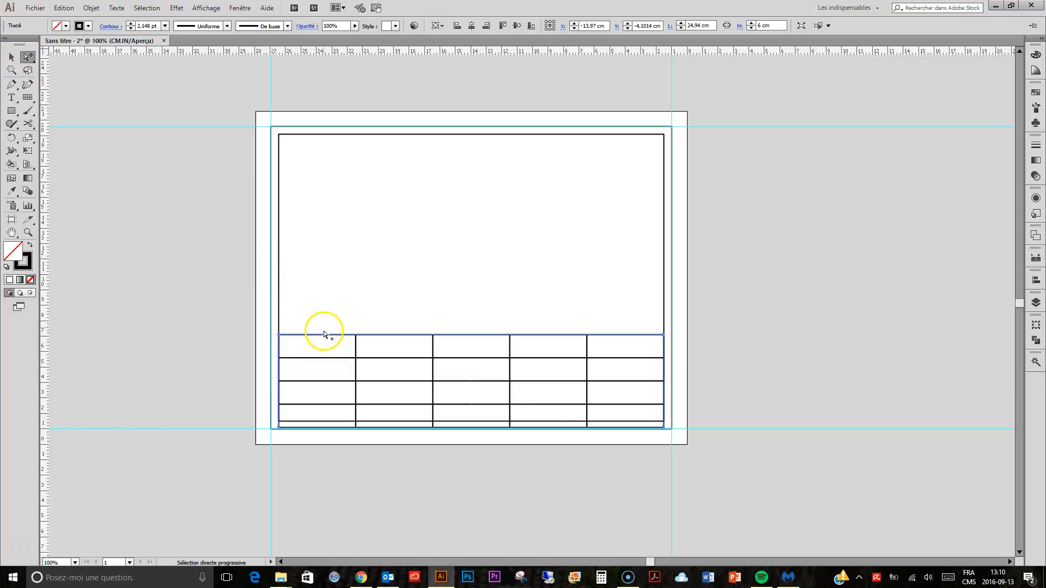
pyautogui.click(364, 138)
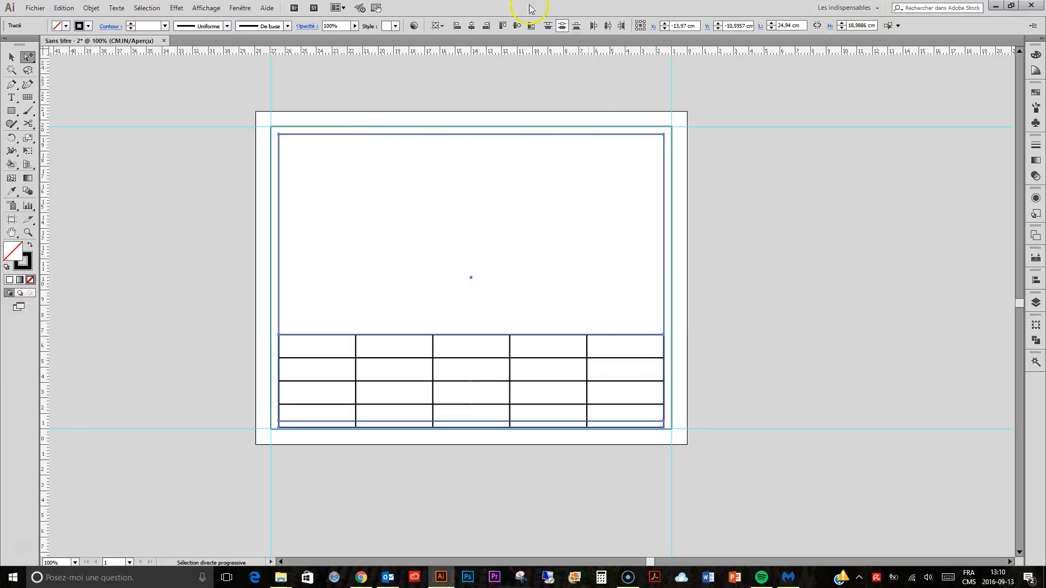
pyautogui.click(439, 26)
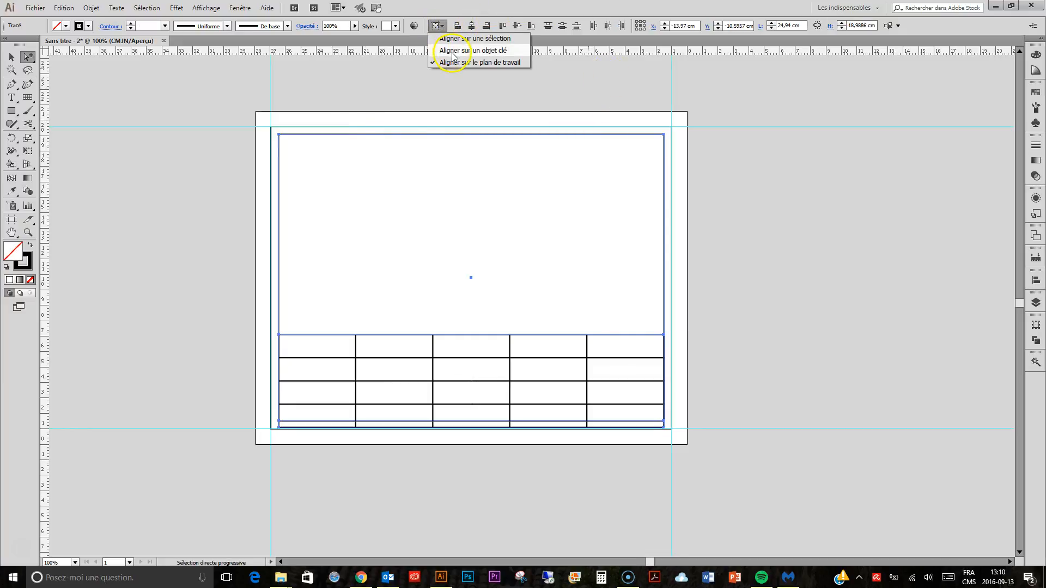
pyautogui.click(453, 52)
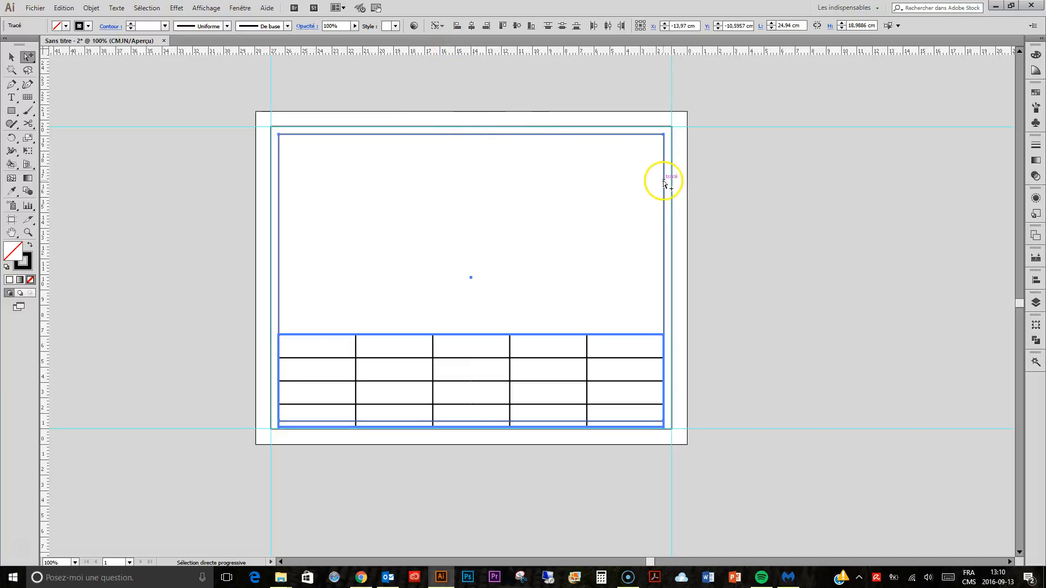
pyautogui.click(11, 57)
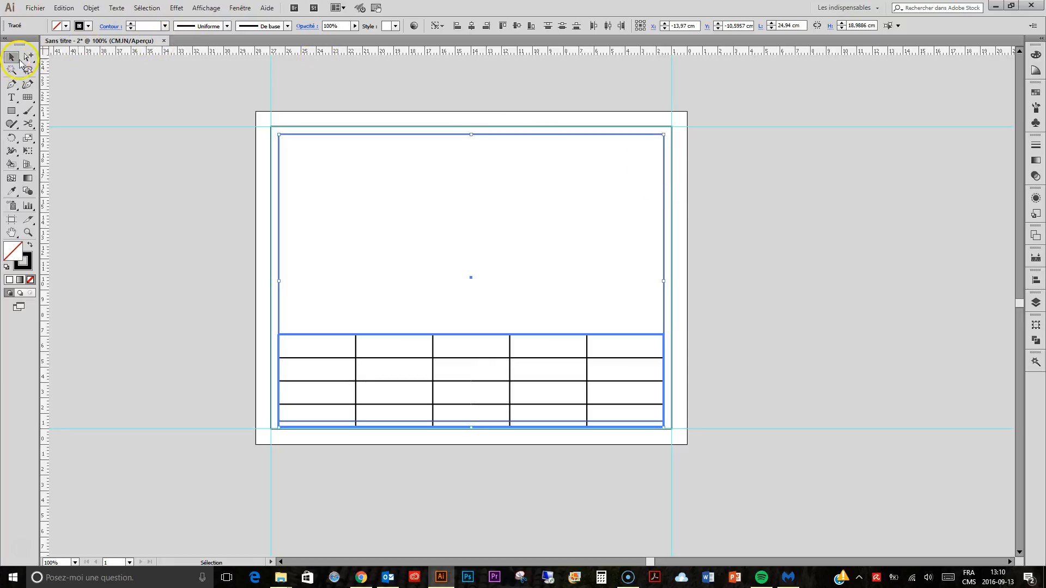
pyautogui.click(306, 136)
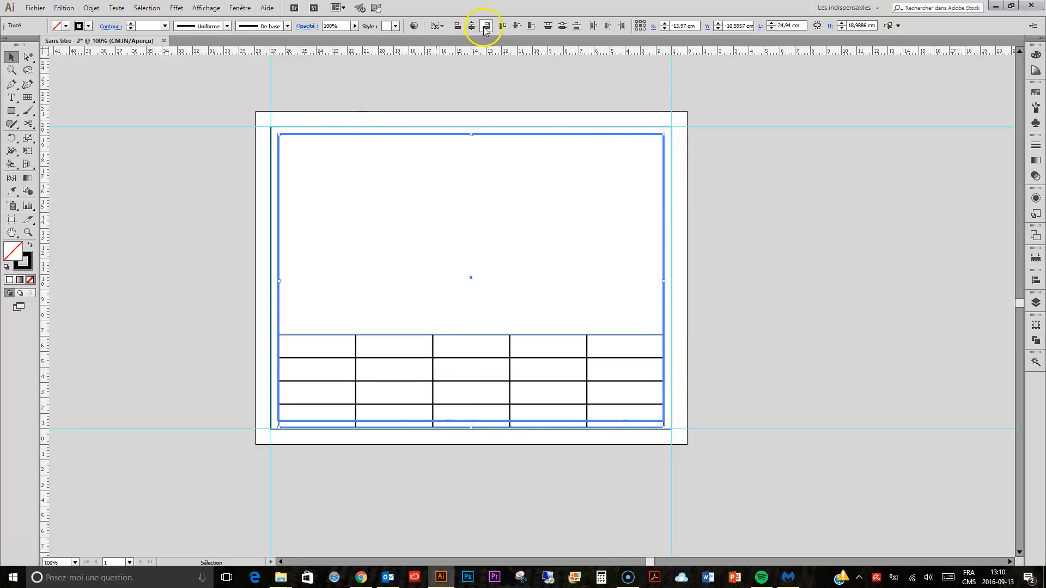
pyautogui.click(529, 26)
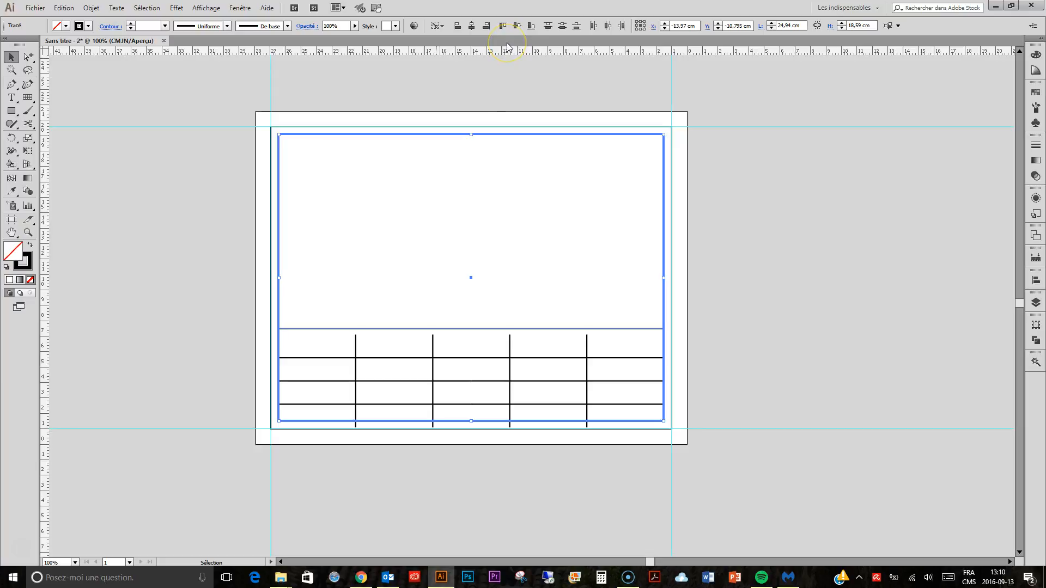
pyautogui.hotkey('ctrl', 'z')
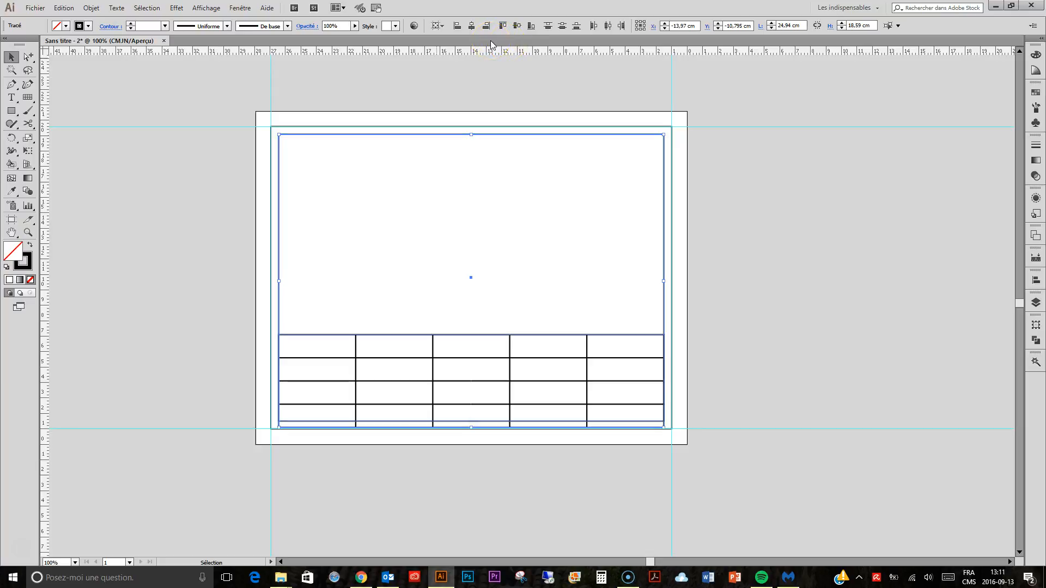
# Select the whole grid group together with the inner frame and align their bottom edges, using the frame as key object.
pyautogui.click(1035, 302)
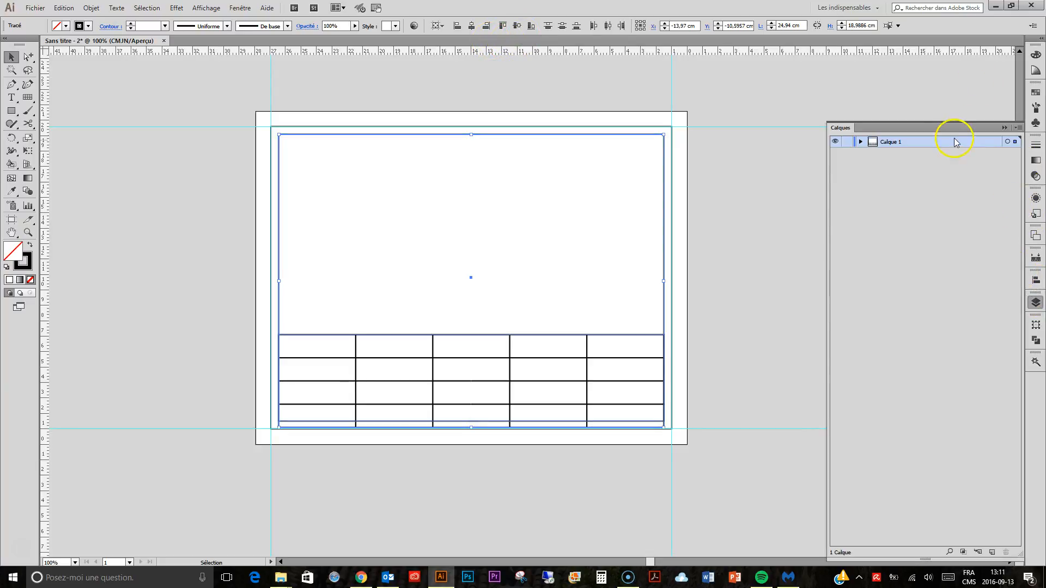
pyautogui.click(860, 142)
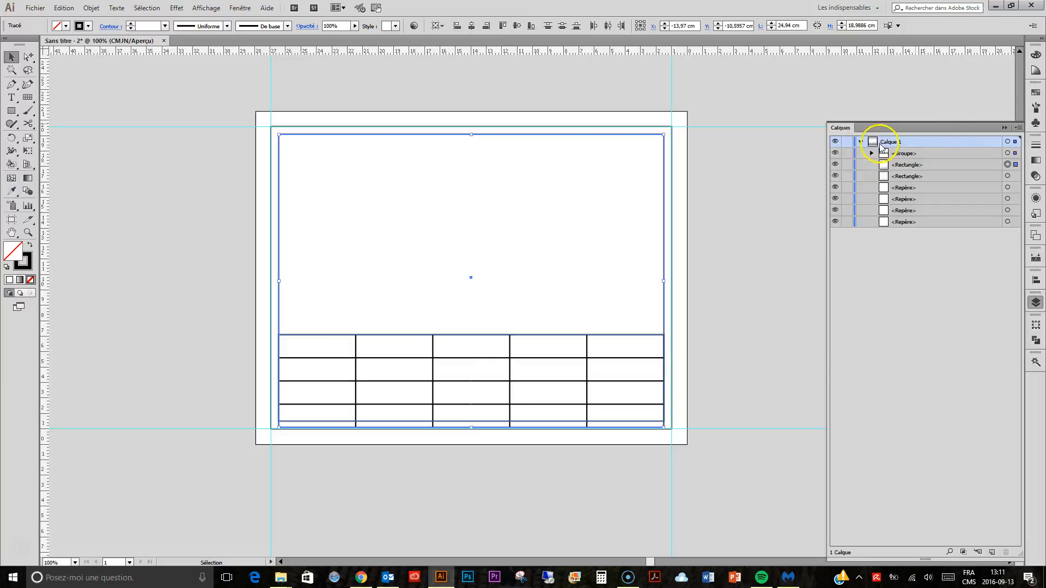
pyautogui.click(1015, 153)
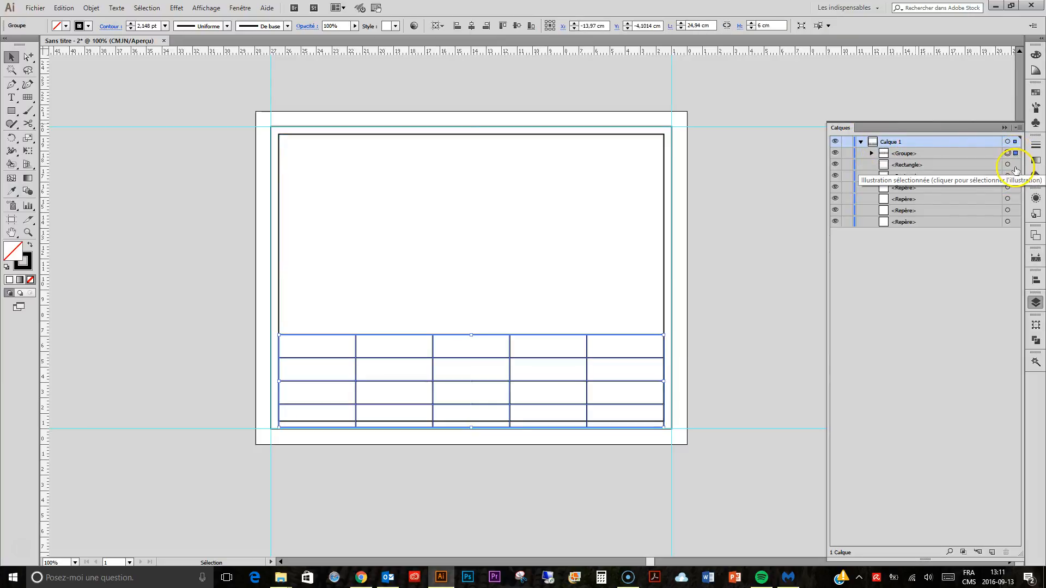
pyautogui.keyDown('shift'); pyautogui.click(1015, 164); pyautogui.keyUp('shift')
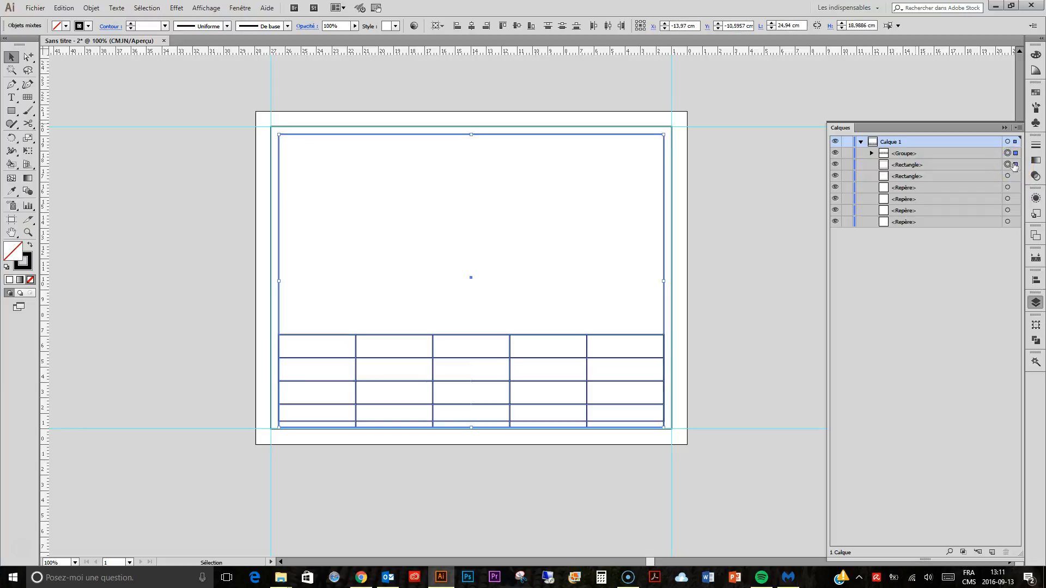
pyautogui.click(439, 25)
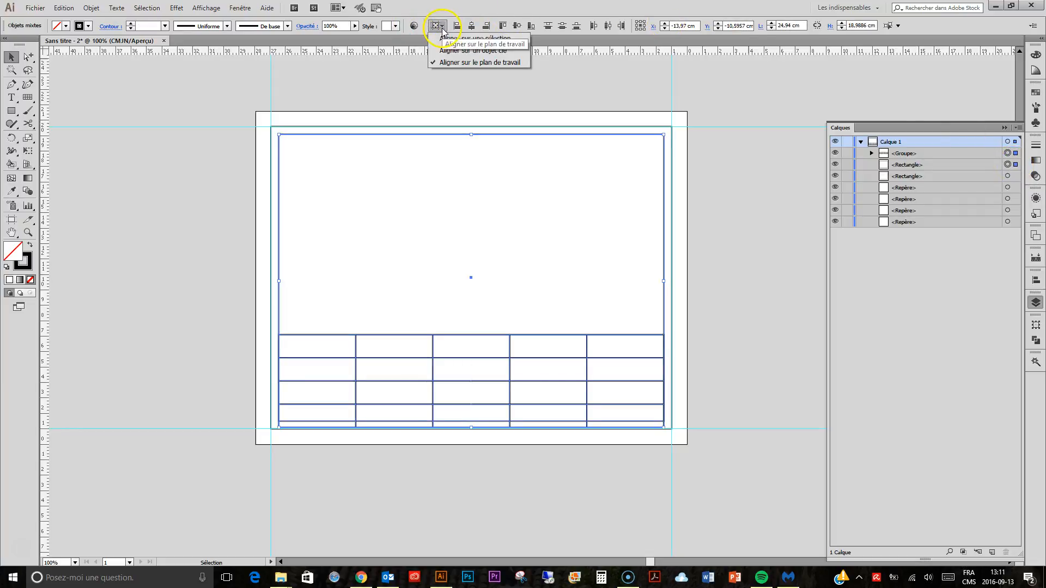
pyautogui.click(463, 50)
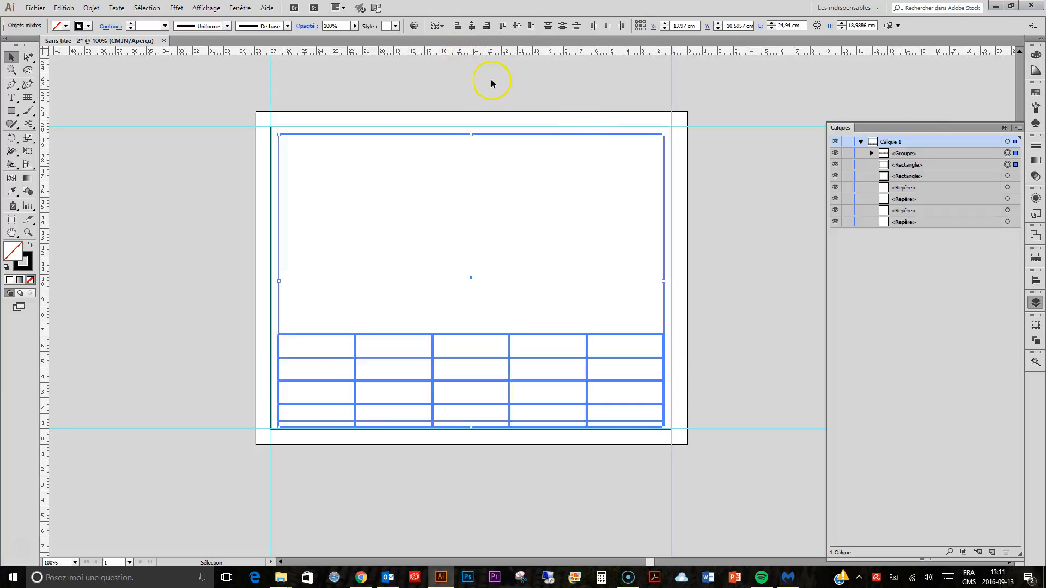
pyautogui.click(583, 136)
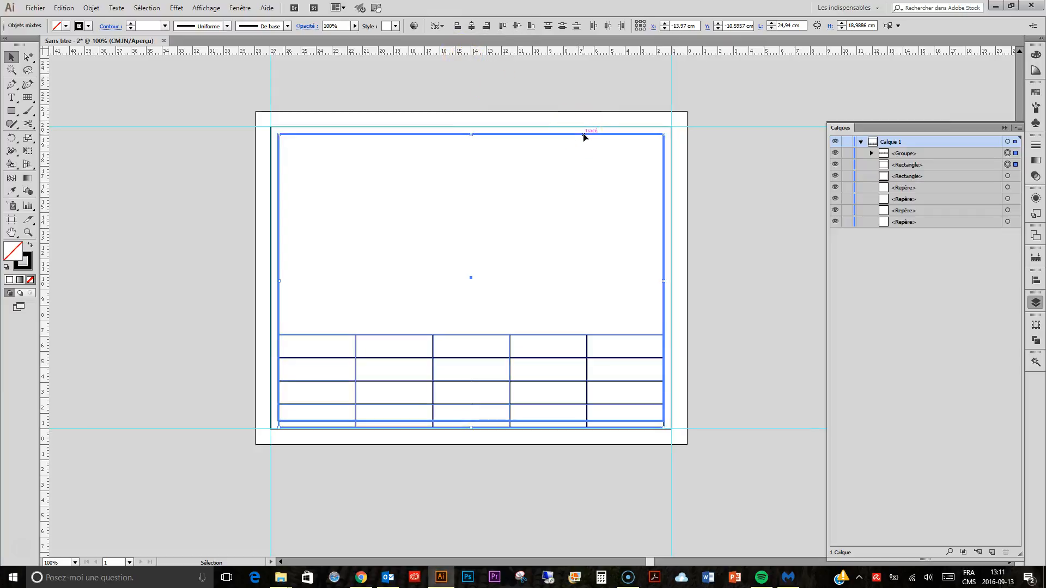
pyautogui.click(531, 26)
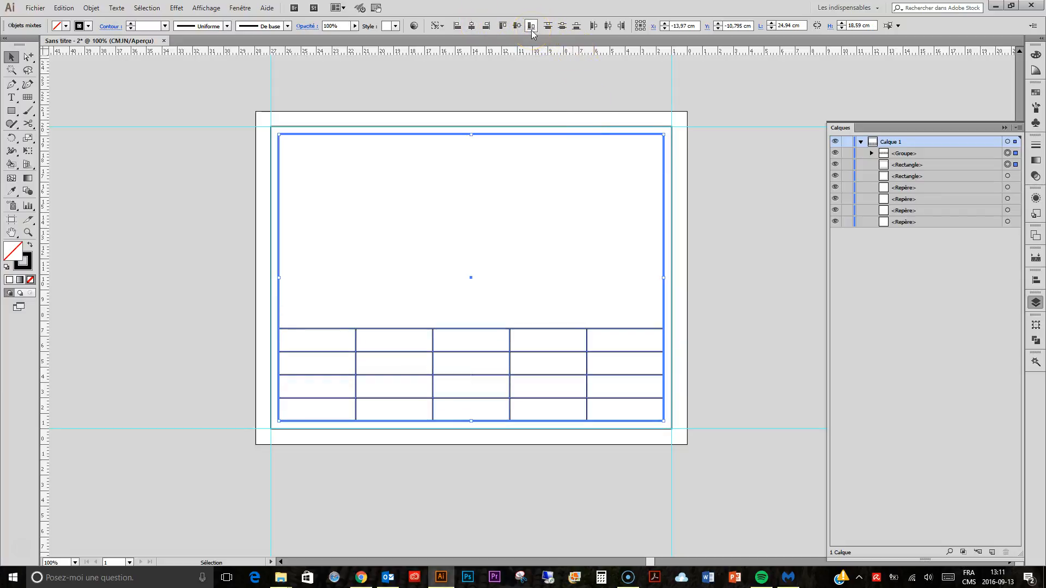
pyautogui.click(739, 163)
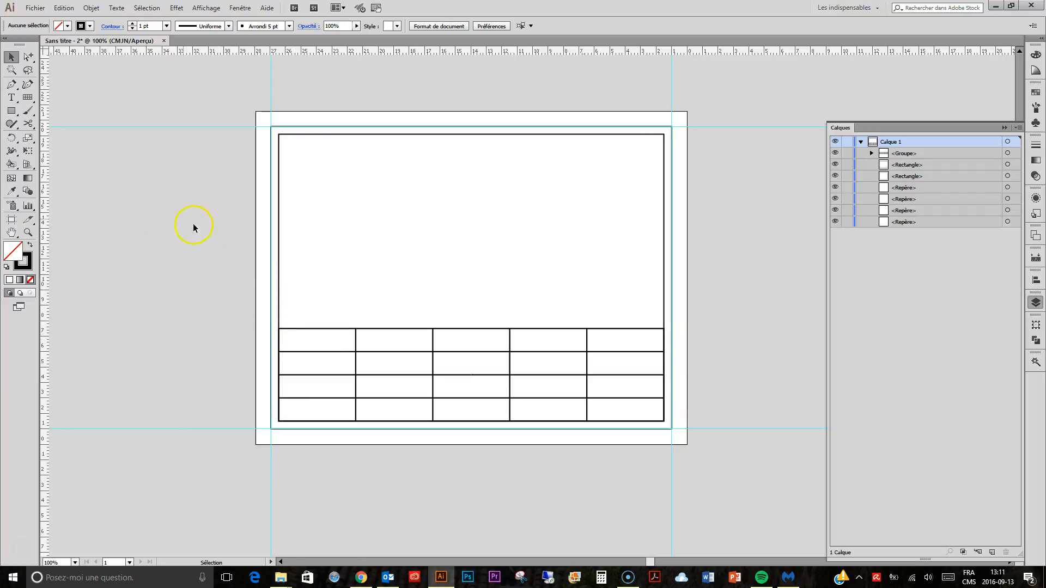
# Set the Y position of the grid's uppermost horizontal divider to -6,5 cm.
pyautogui.click(27, 232)
pyautogui.moveTo(176, 277); pyautogui.dragTo(722, 484)
pyautogui.click(28, 56)
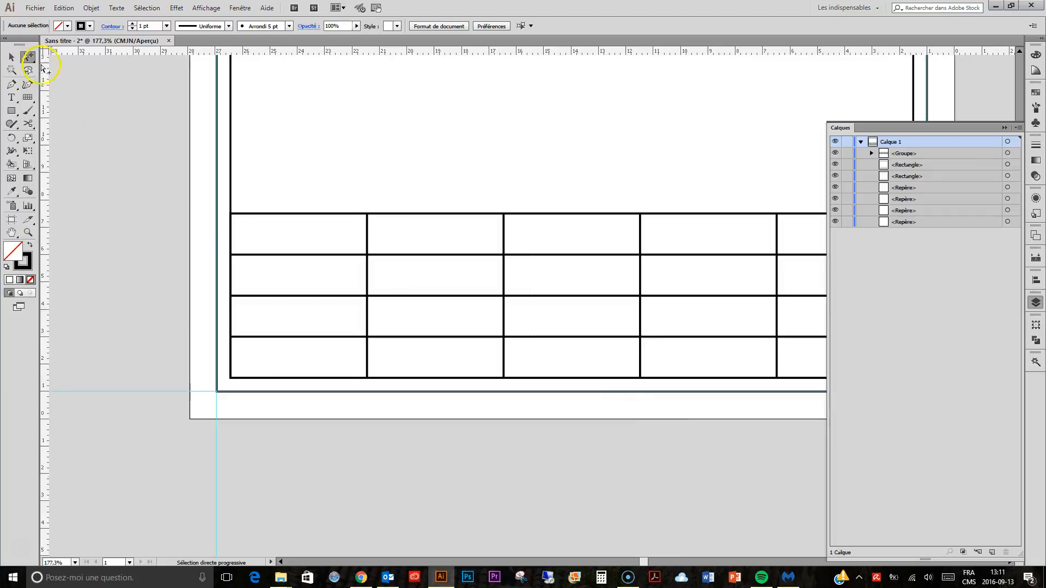
pyautogui.click(267, 255)
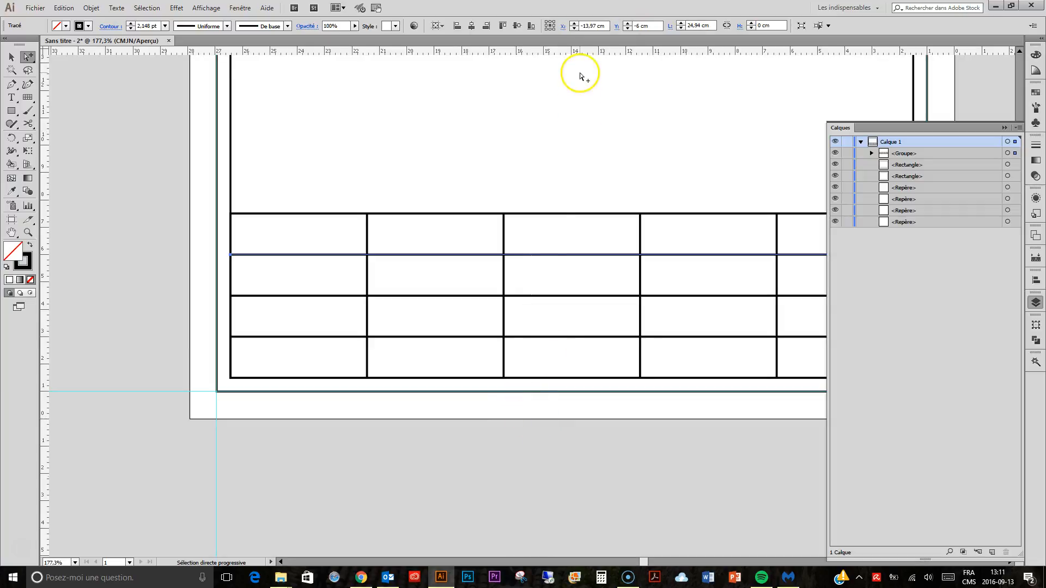
pyautogui.moveTo(640, 26); pyautogui.dragTo(636, 25)
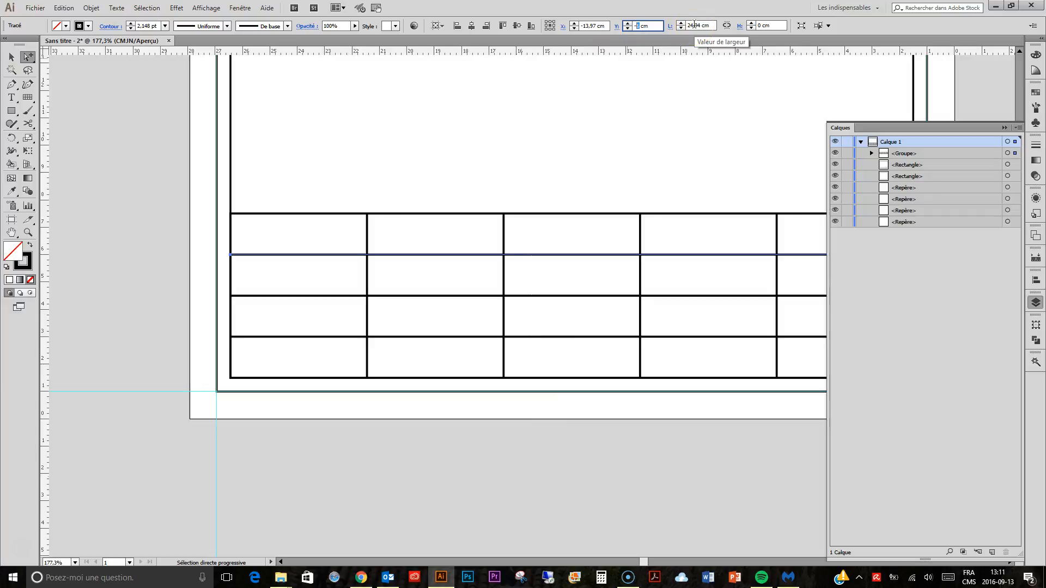
pyautogui.write(',5')
pyautogui.press('Return')
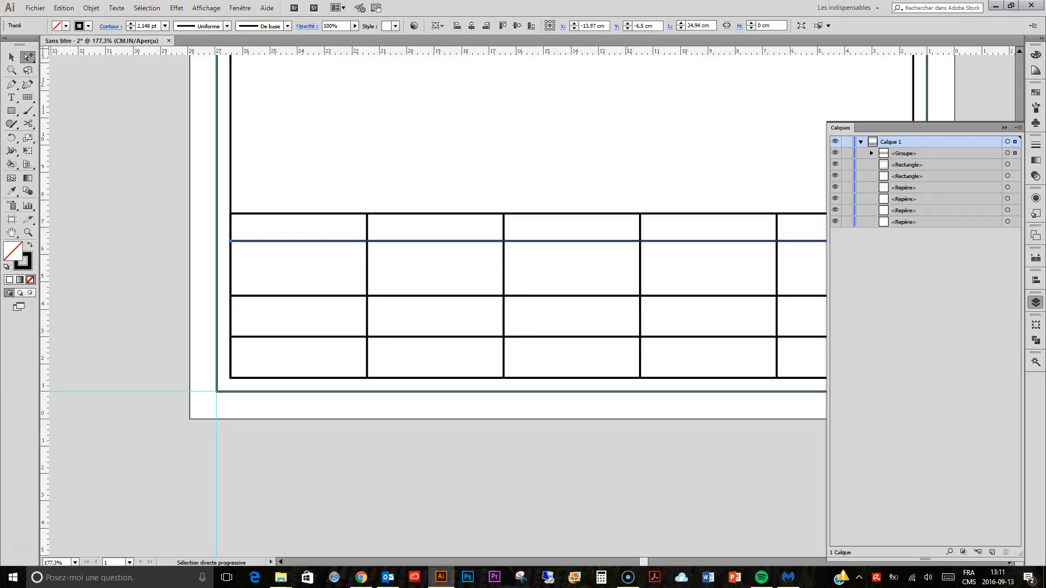
# Set the Y position of the grid's lowest horizontal divider to -3,5 cm and deselect it.
pyautogui.click(478, 337)
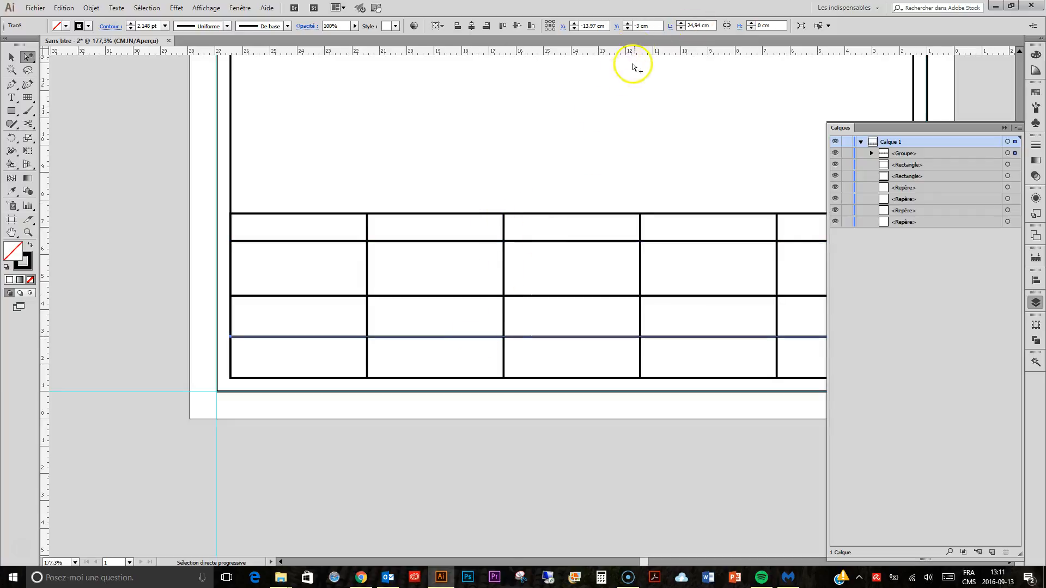
pyautogui.click(640, 28)
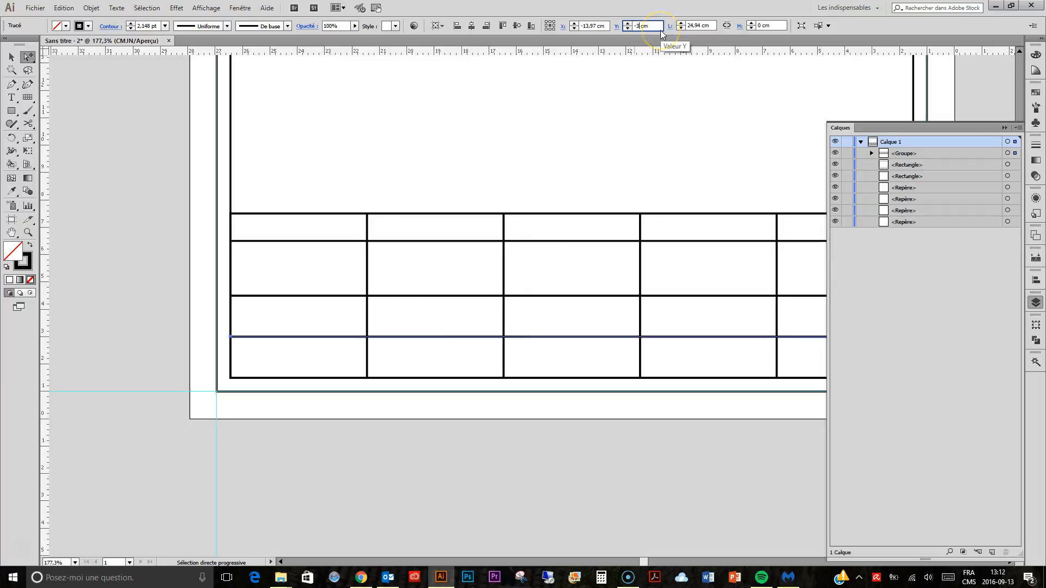
pyautogui.write(',5')
pyautogui.press('Return')
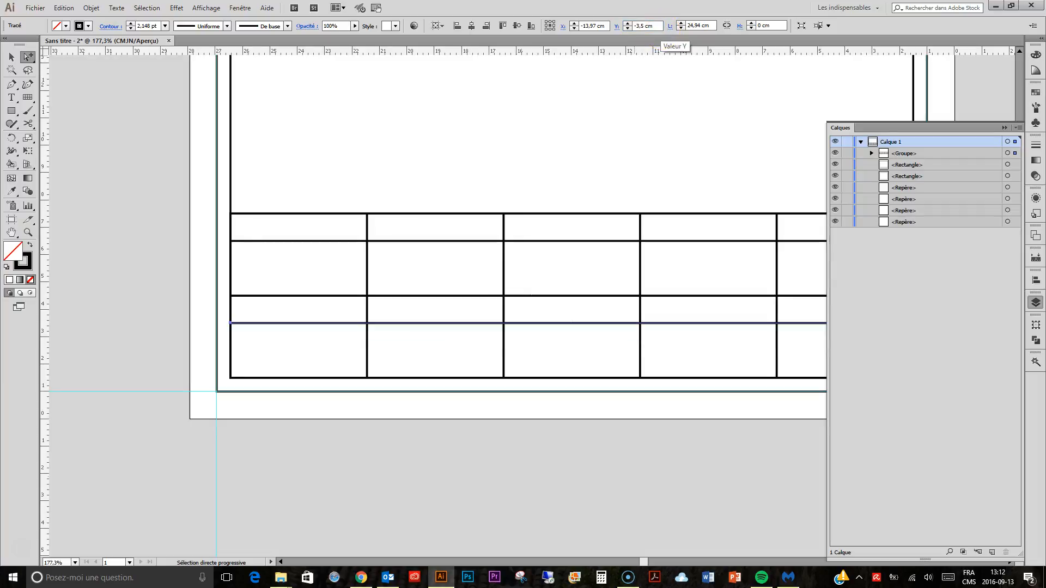
pyautogui.click(12, 56)
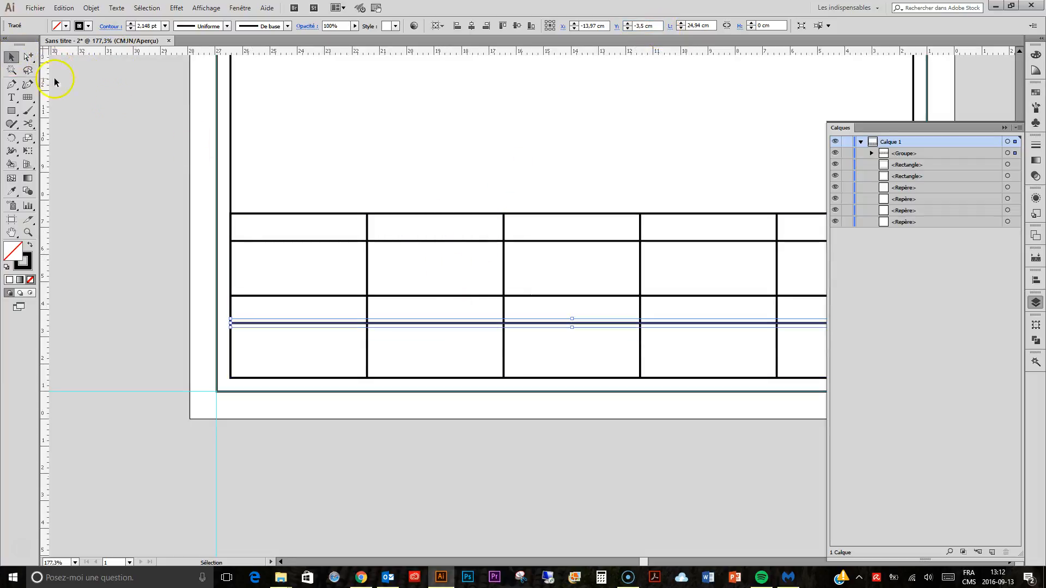
pyautogui.click(405, 56)
# Write a line of placeholder point text above the table and delete it.
pyautogui.hotkey('ctrl', '-')
pyautogui.hotkey('ctrl', '-')
pyautogui.hotkey('ctrl', '-')
pyautogui.hotkey('ctrl', '-')
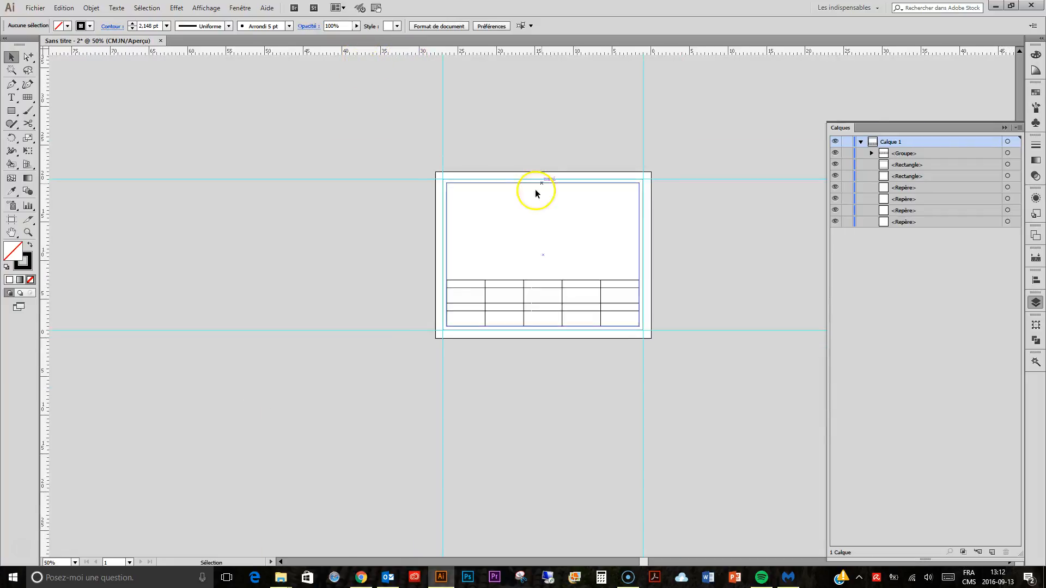
pyautogui.click(28, 232)
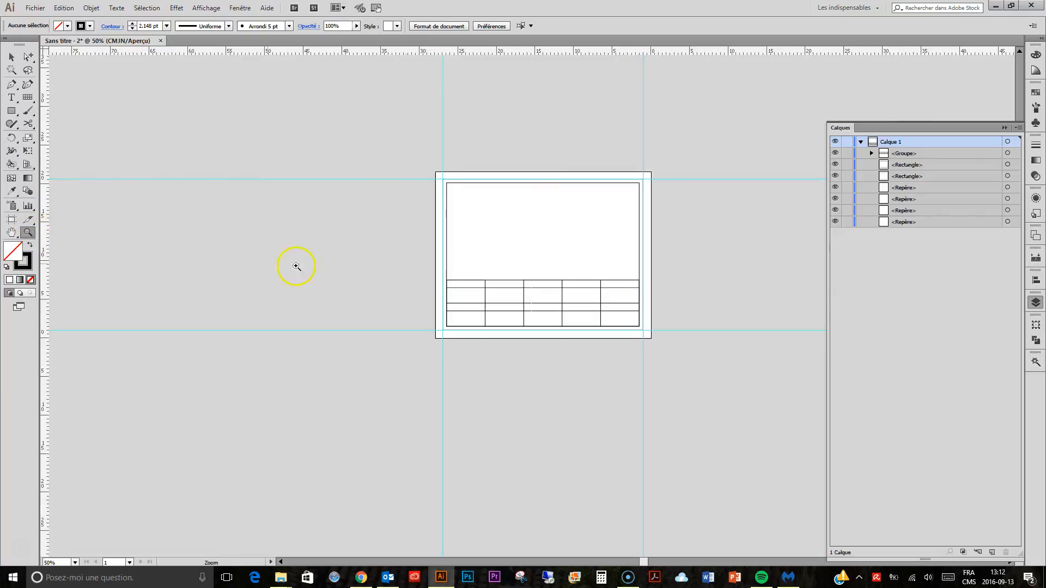
pyautogui.moveTo(413, 233); pyautogui.dragTo(732, 394)
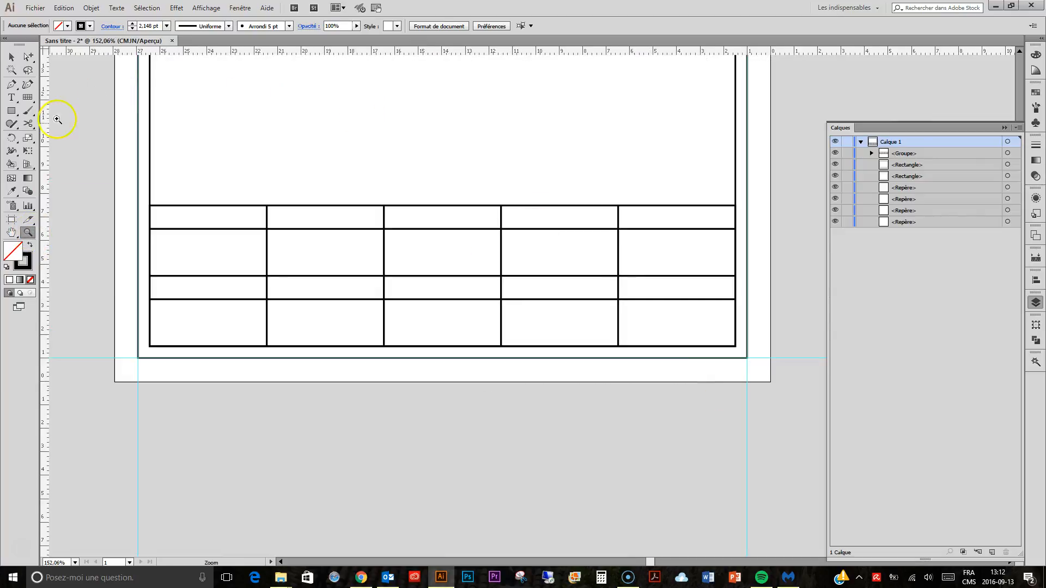
pyautogui.click(11, 98)
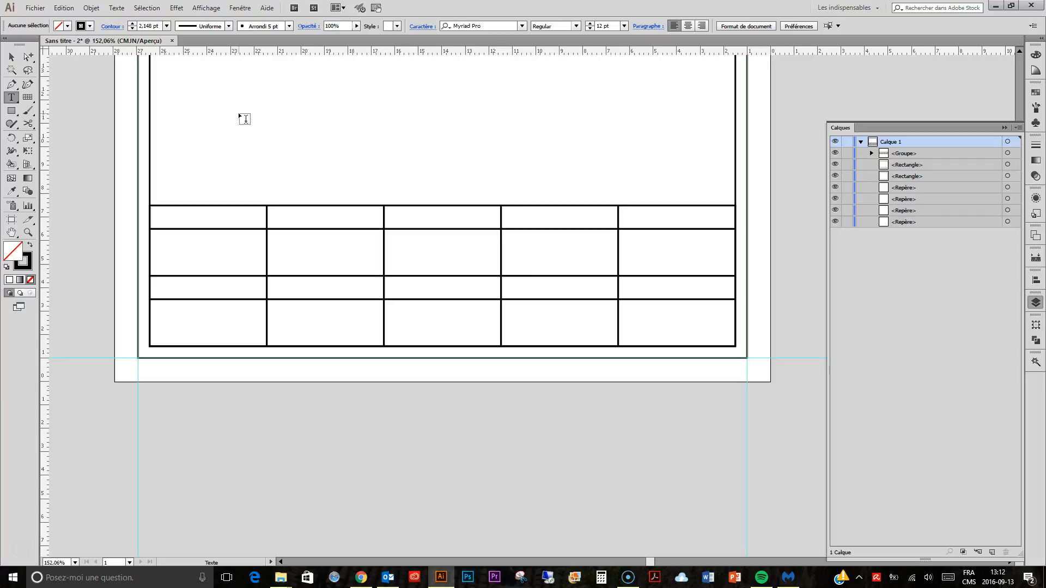
pyautogui.click(239, 116)
pyautogui.write('sdfsdfsdfsdfsdfsdfsdfsdfsdfsdfsdfsd')
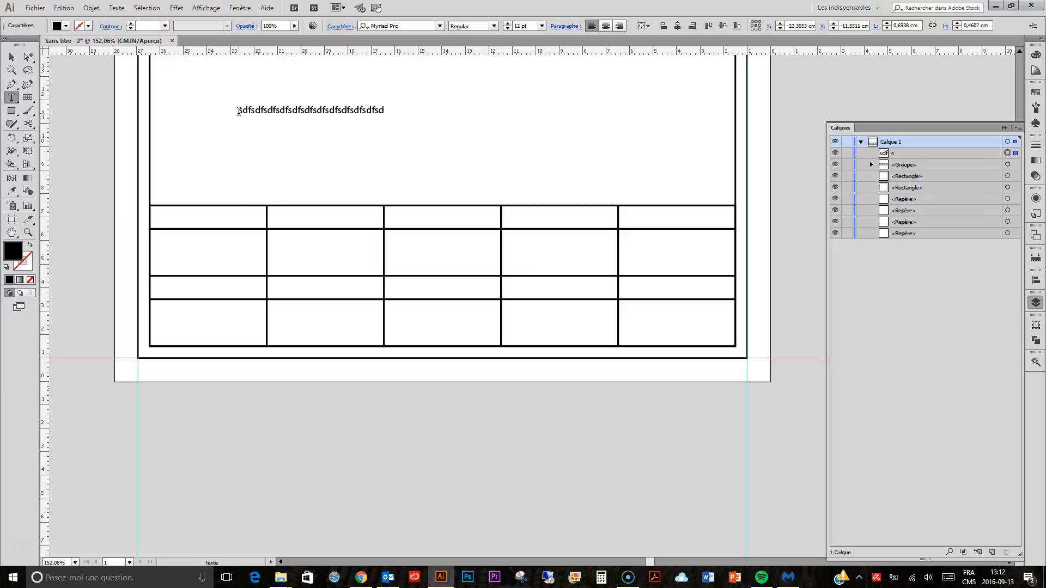
pyautogui.click(11, 57)
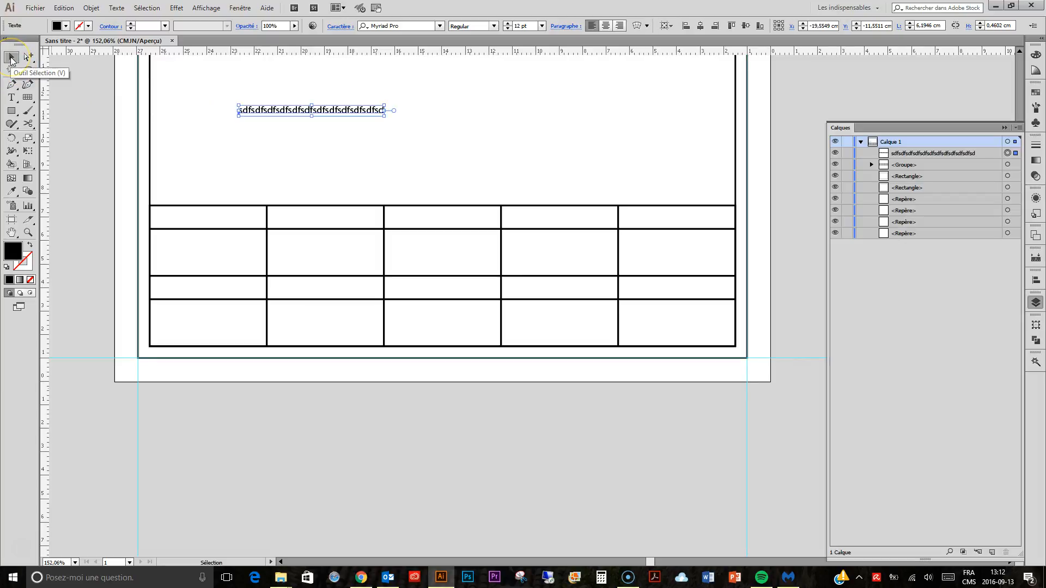
pyautogui.press('Delete')
# Add the point text "Tissu principal" and move it into the first cell of the table's top row.
pyautogui.click(10, 97)
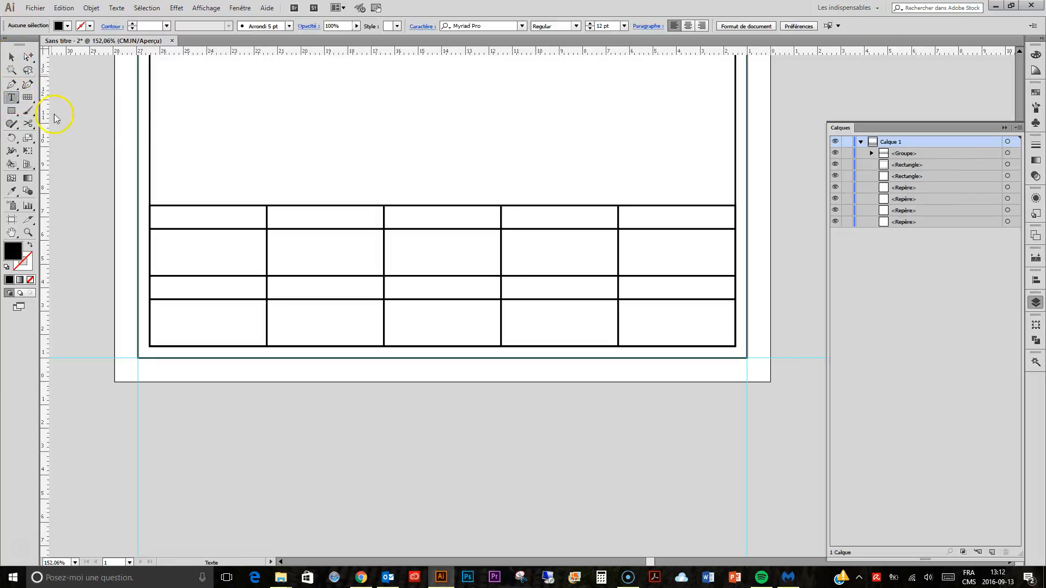
pyautogui.click(239, 207)
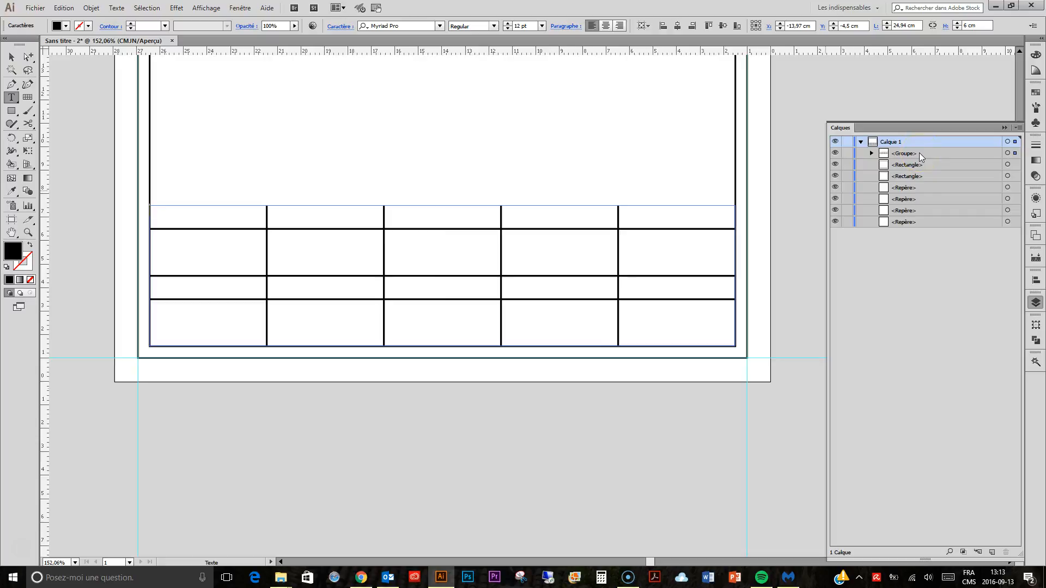
pyautogui.hotkey('ctrl', 'shift', 'a')
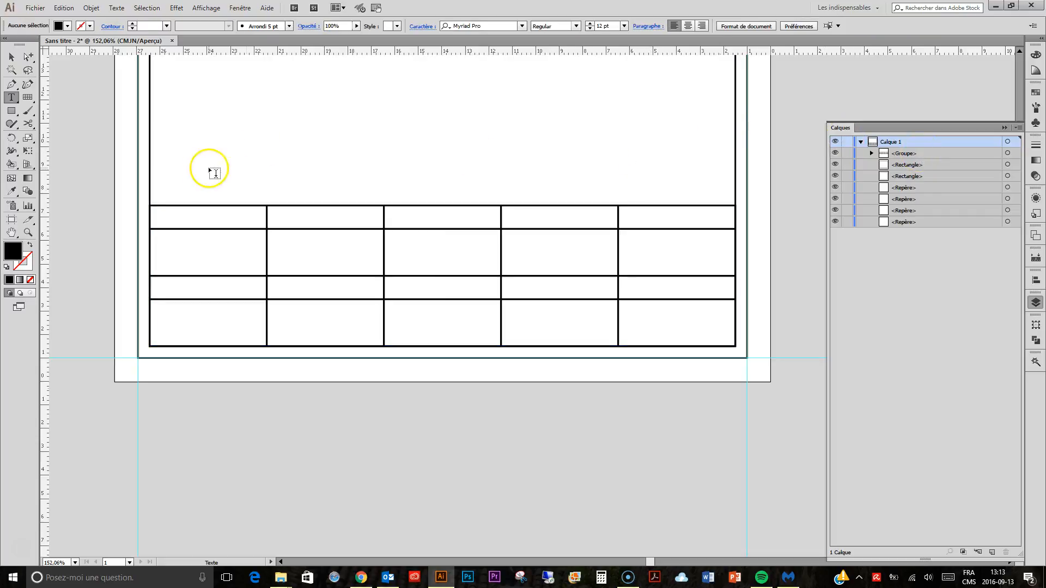
pyautogui.click(174, 165)
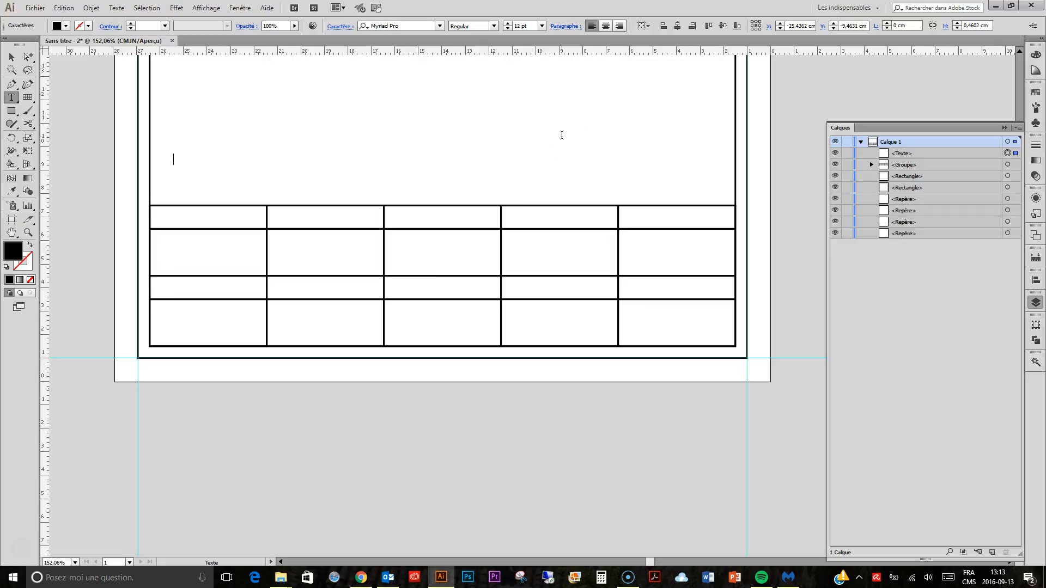
pyautogui.write('Tissu principal')
pyautogui.click(11, 57)
pyautogui.moveTo(182, 162); pyautogui.dragTo(166, 219)
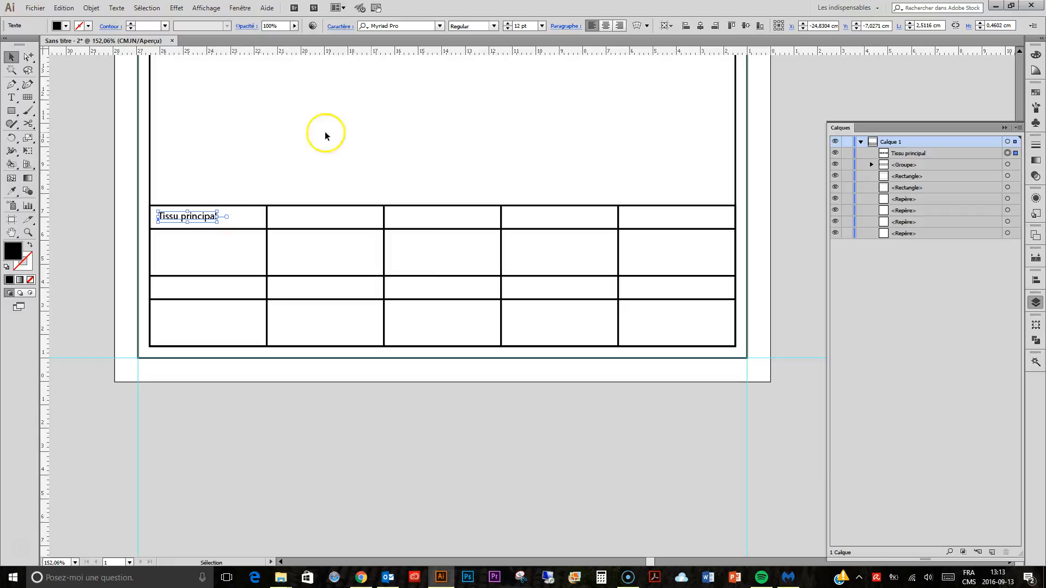
pyautogui.scroll(3, 383, 135)
pyautogui.scroll(1, 384, 136)
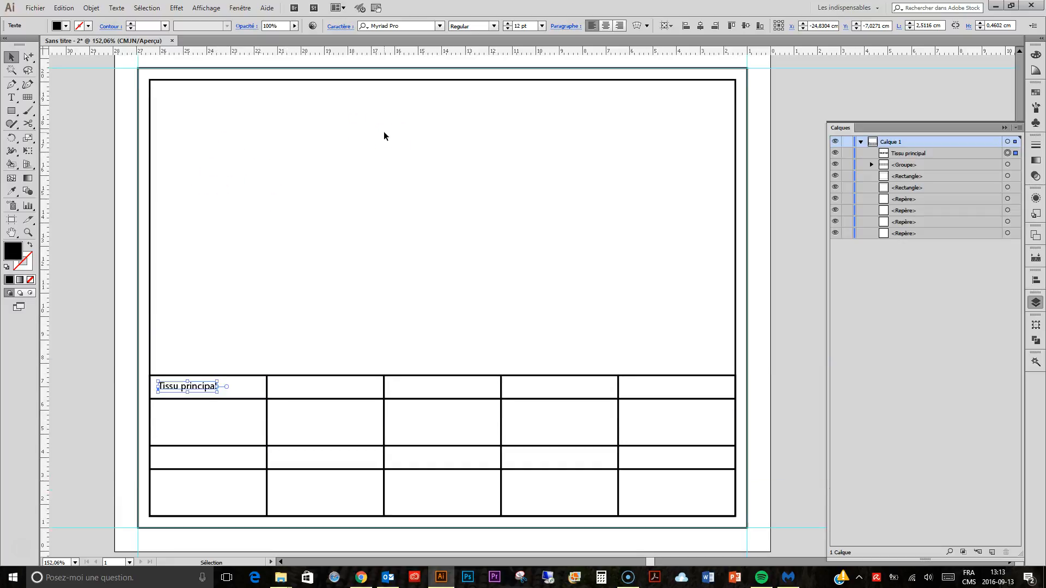